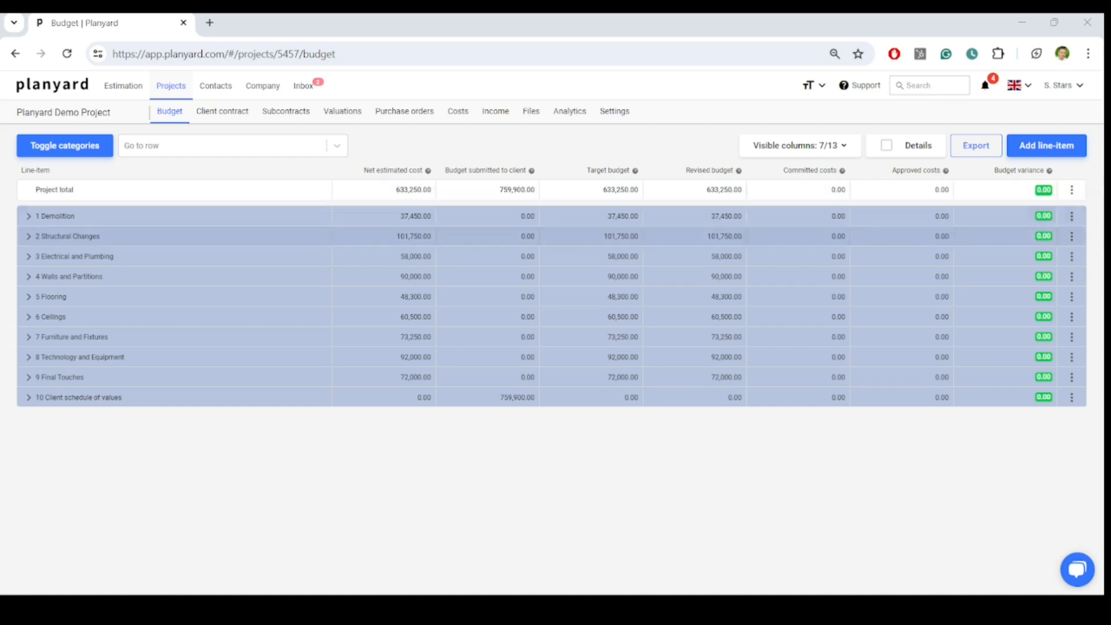
Start a new client contract for the project and attach the file Intro image.png
click(27, 398)
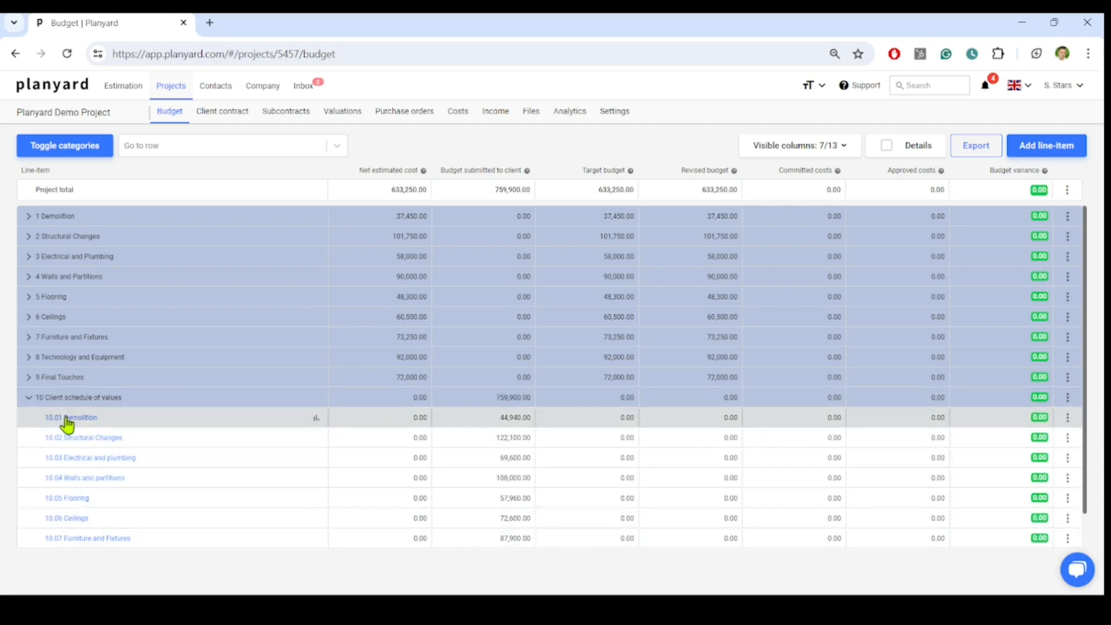
click(223, 120)
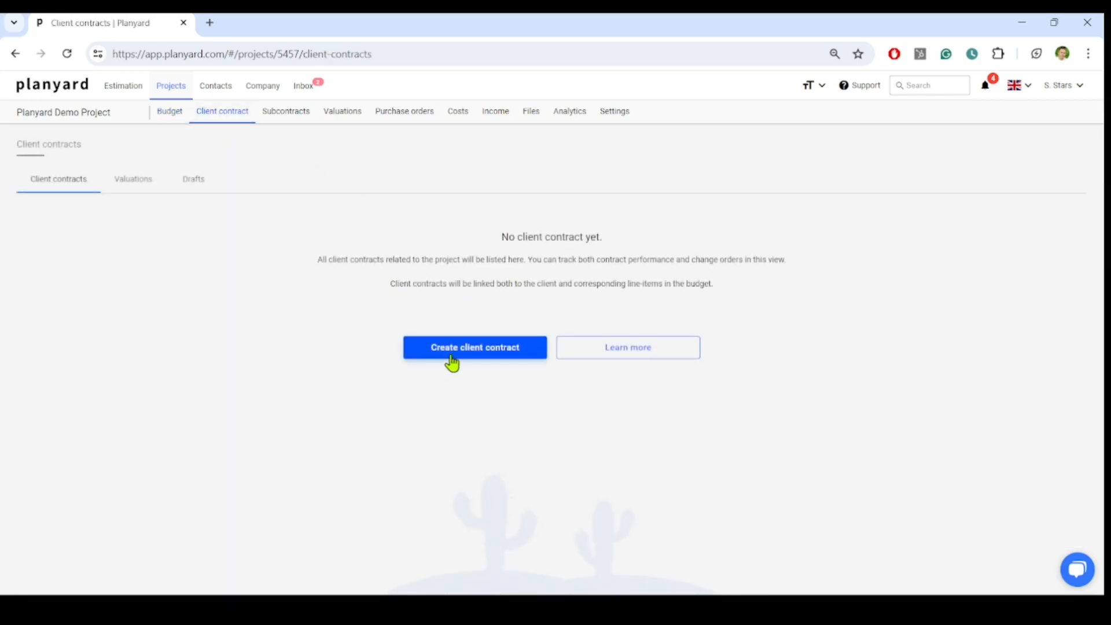
click(450, 360)
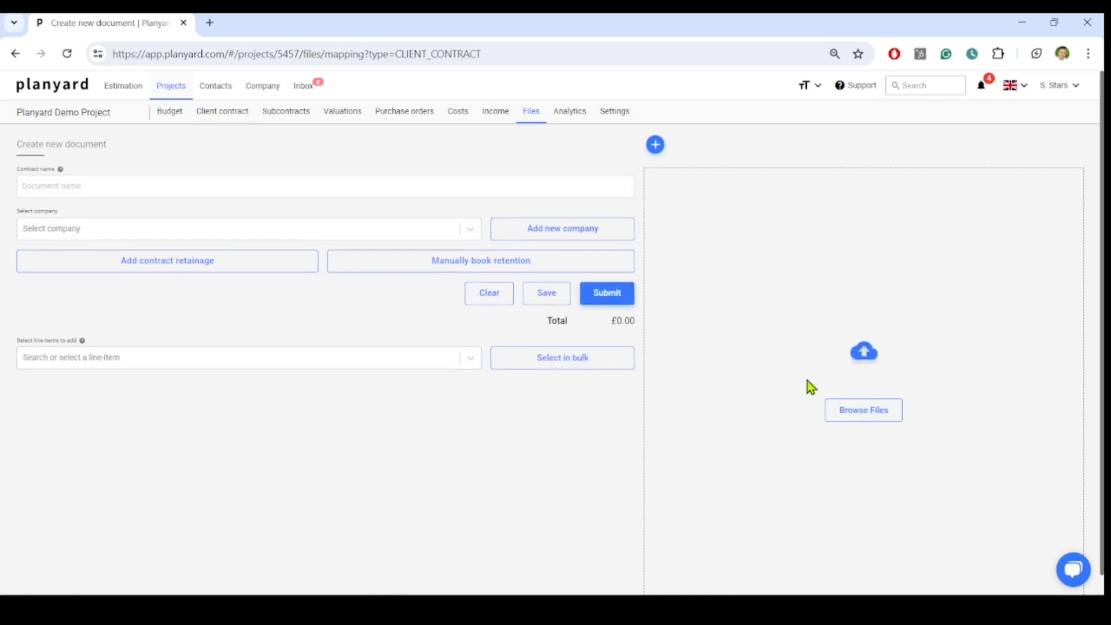
click(892, 415)
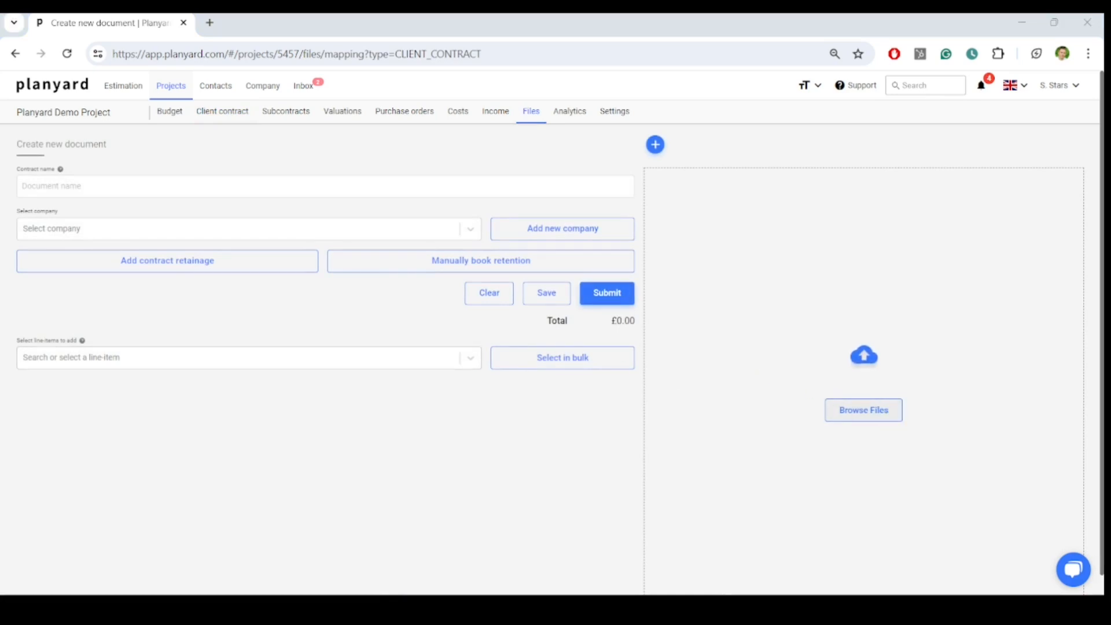
click(835, 479)
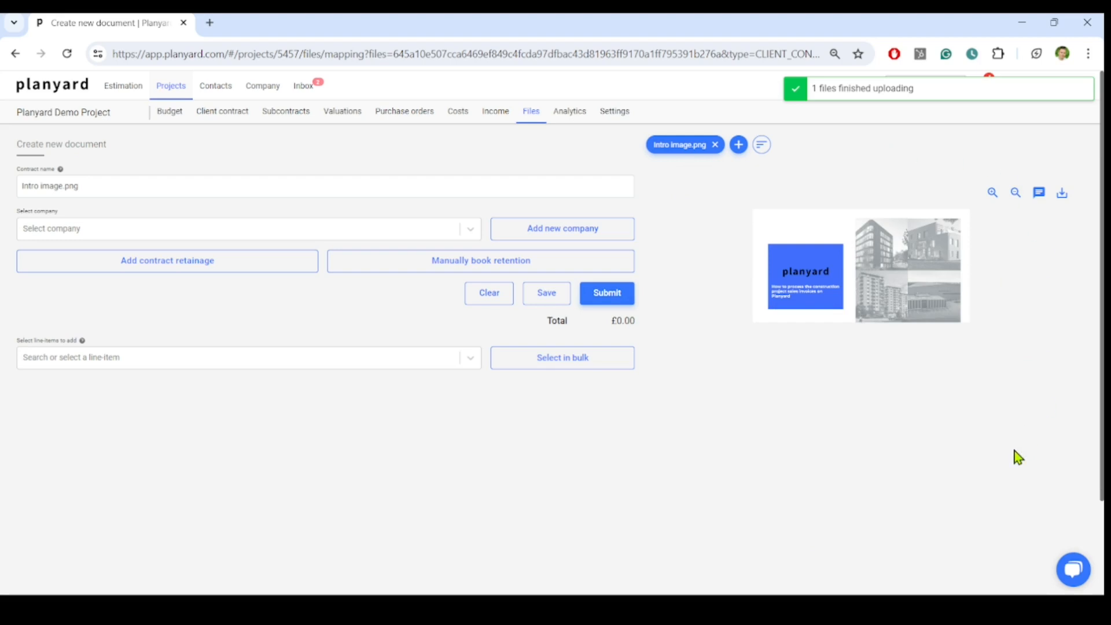
Name the contract "Demo project contract" and choose [DEMO] Electric Inc. as its company
drag(194, 186, 12, 192)
text(Demo project contra)
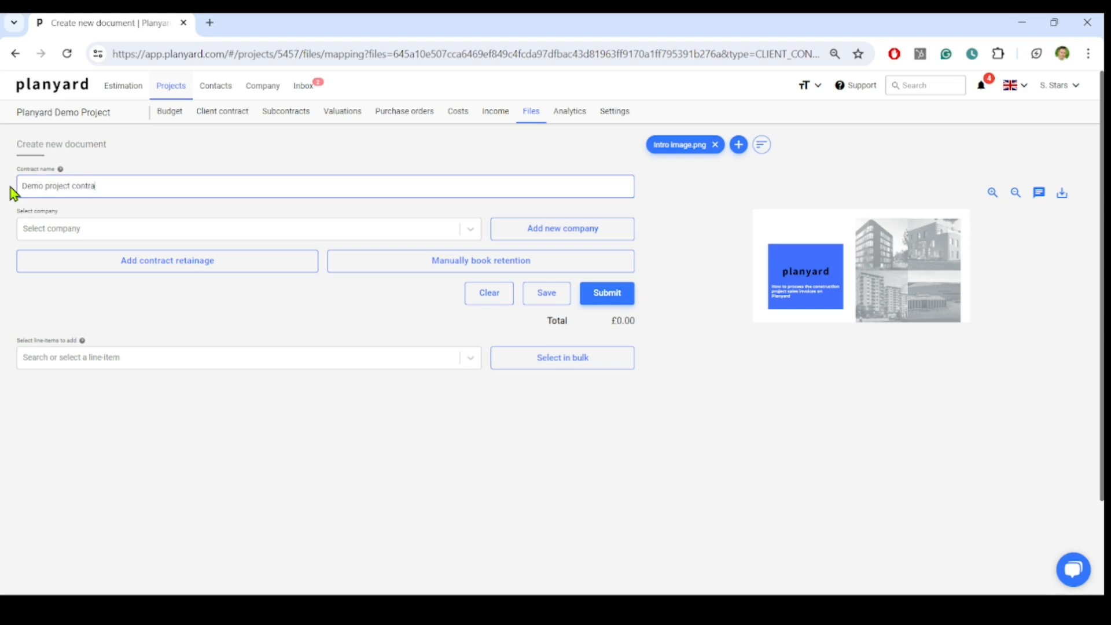
click(91, 227)
click(90, 254)
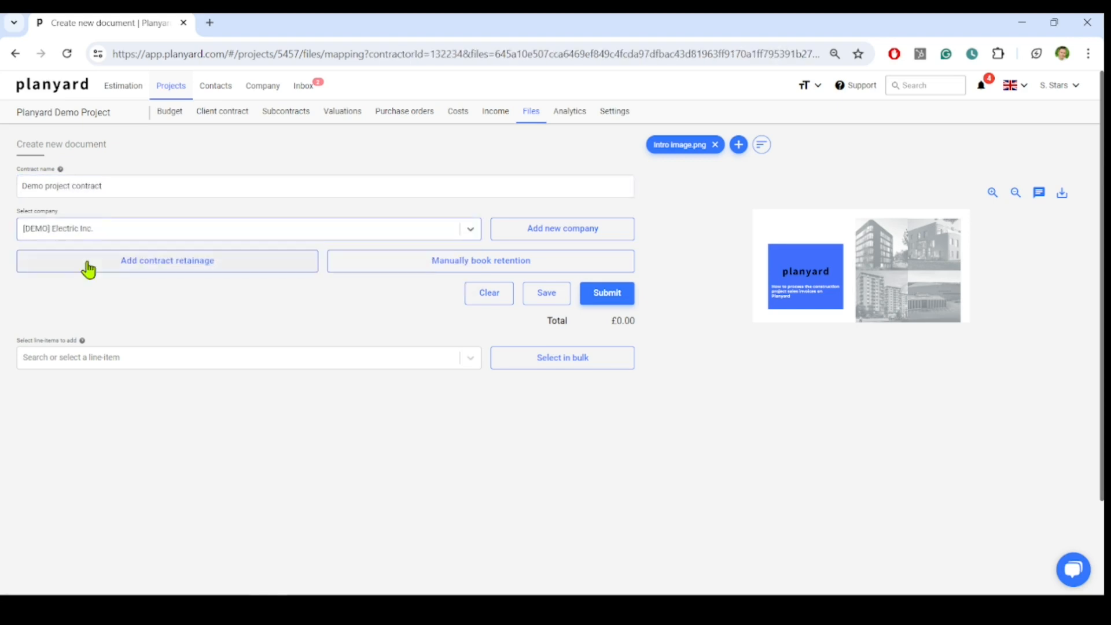
Add a contract retainage named Retainage at 5 percent
click(186, 266)
click(159, 311)
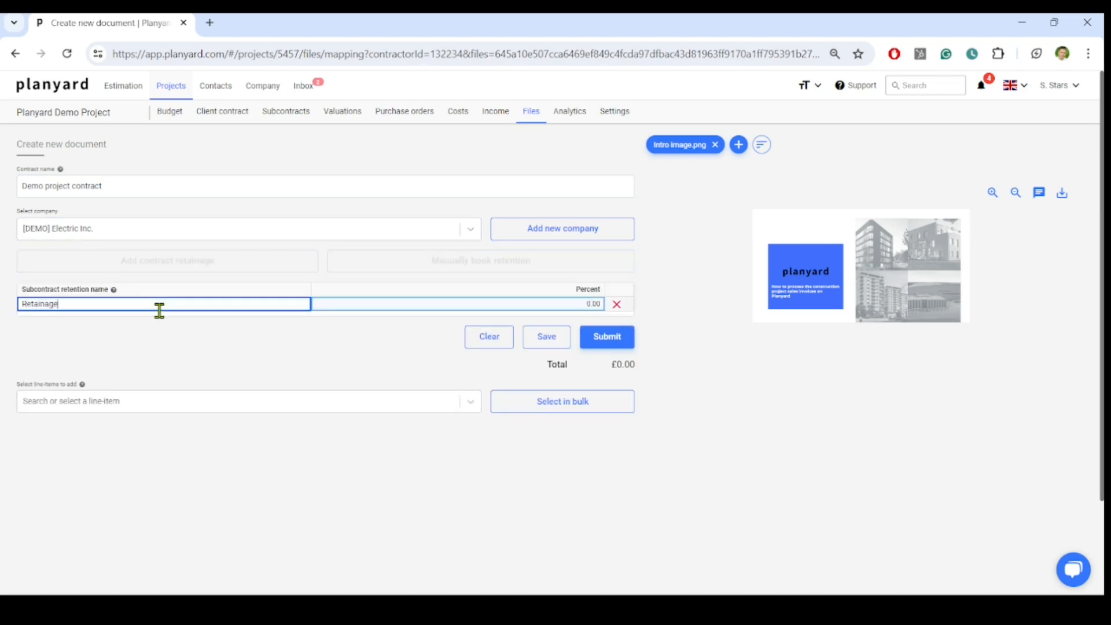
click(515, 310)
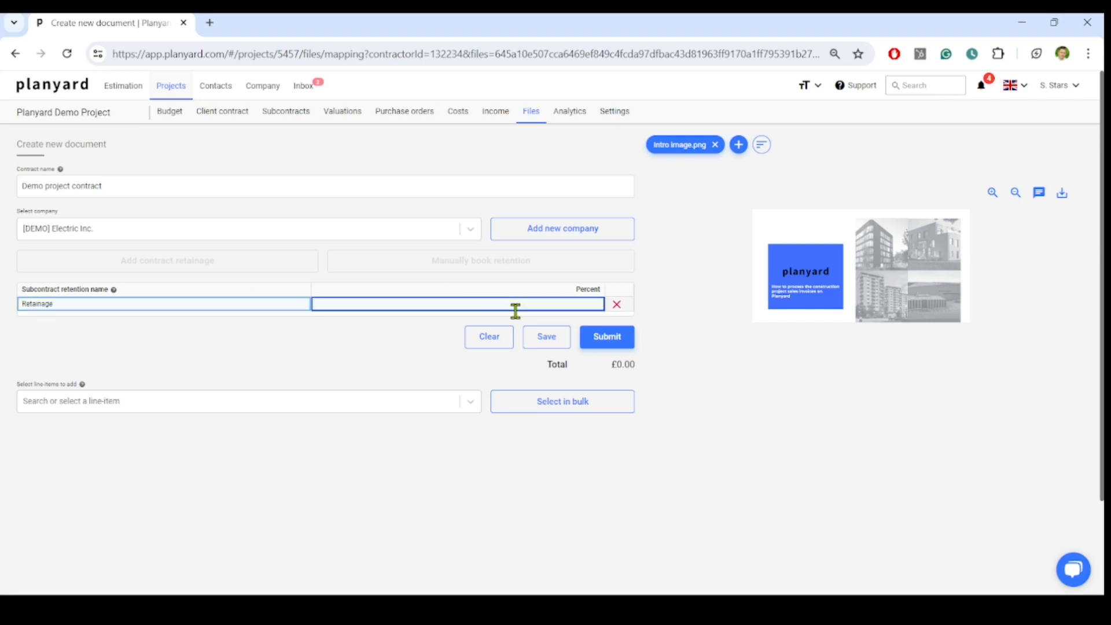
click(327, 355)
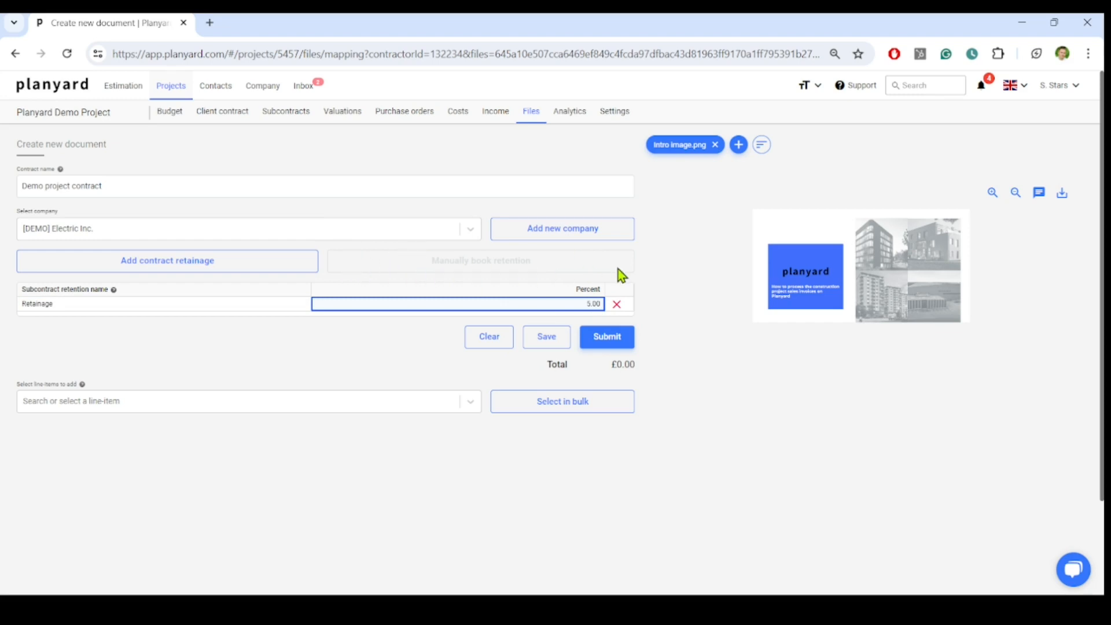
Add all line-items under 10 Client schedule of values to the contract in bulk and submit it
click(564, 407)
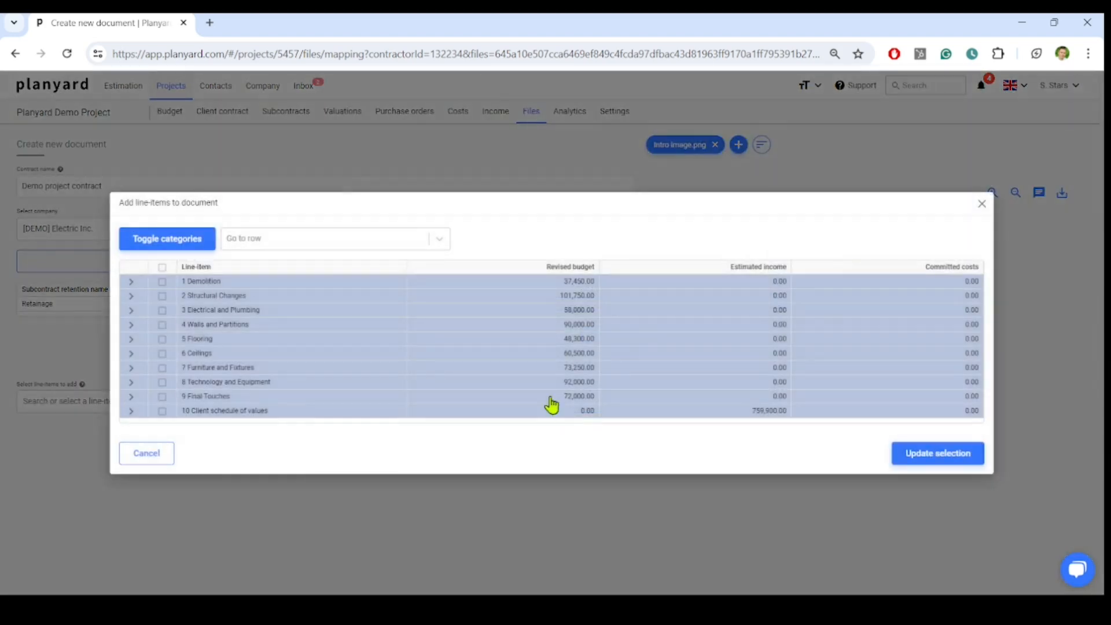
click(131, 410)
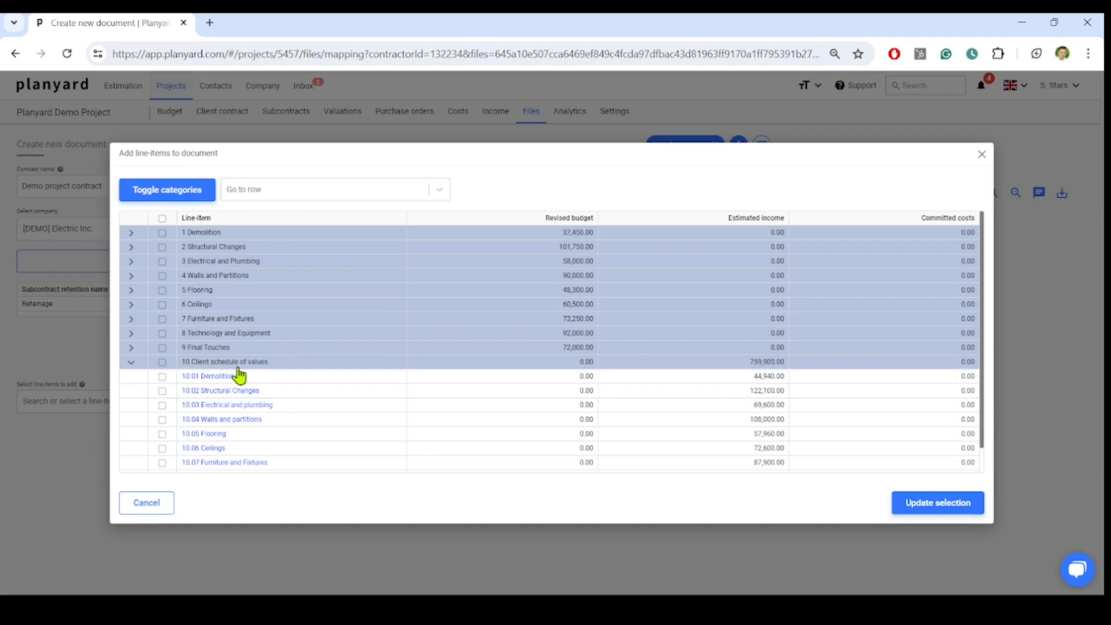
click(163, 362)
click(938, 505)
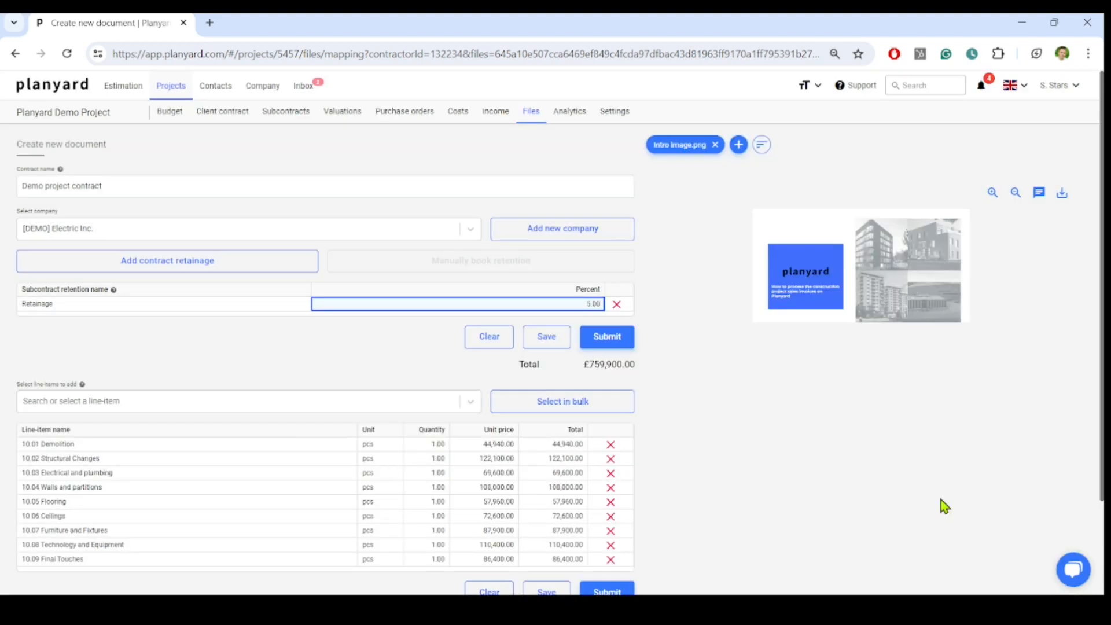
scroll(315, 431, down, 1)
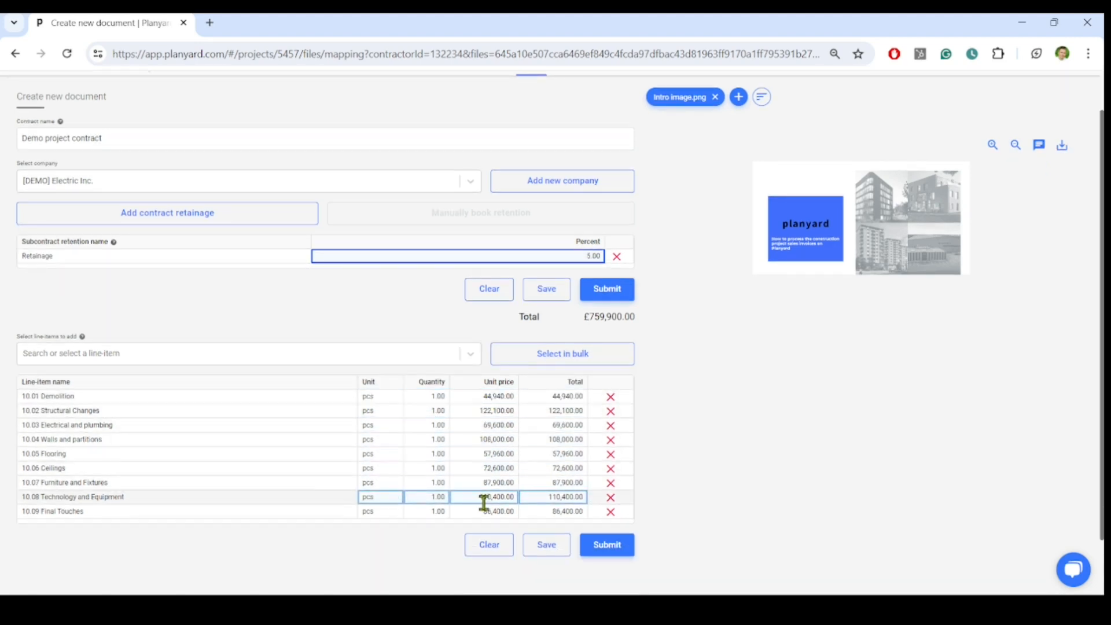
click(602, 546)
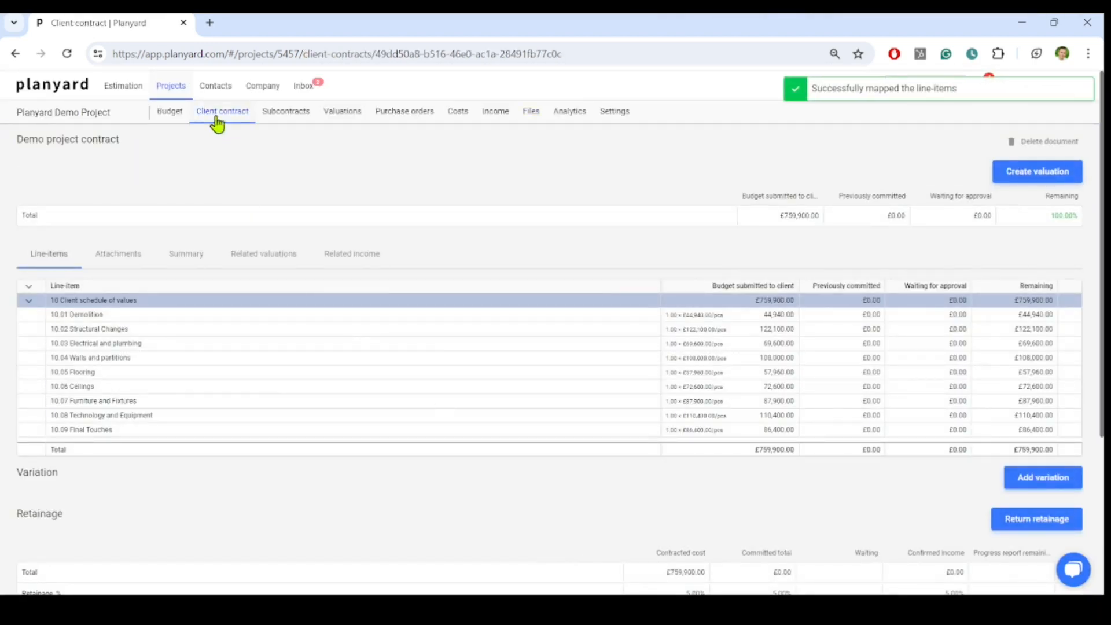
Open Invoice11719738.pdf from the project's cost files for mapping and assign it to [DEMO] Electric Inc
click(219, 119)
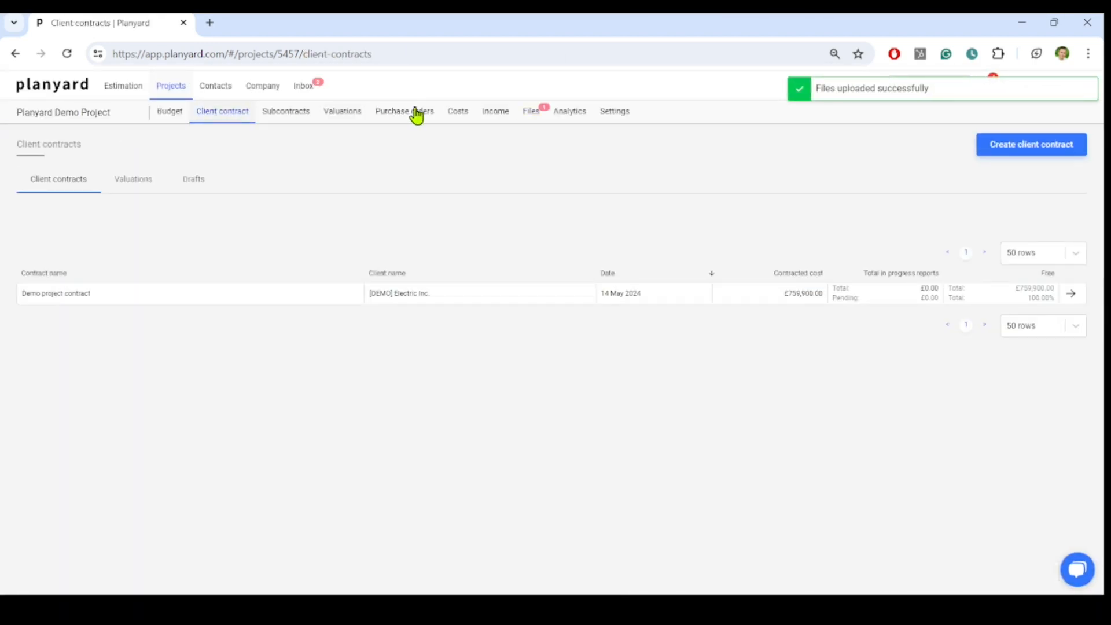
click(531, 112)
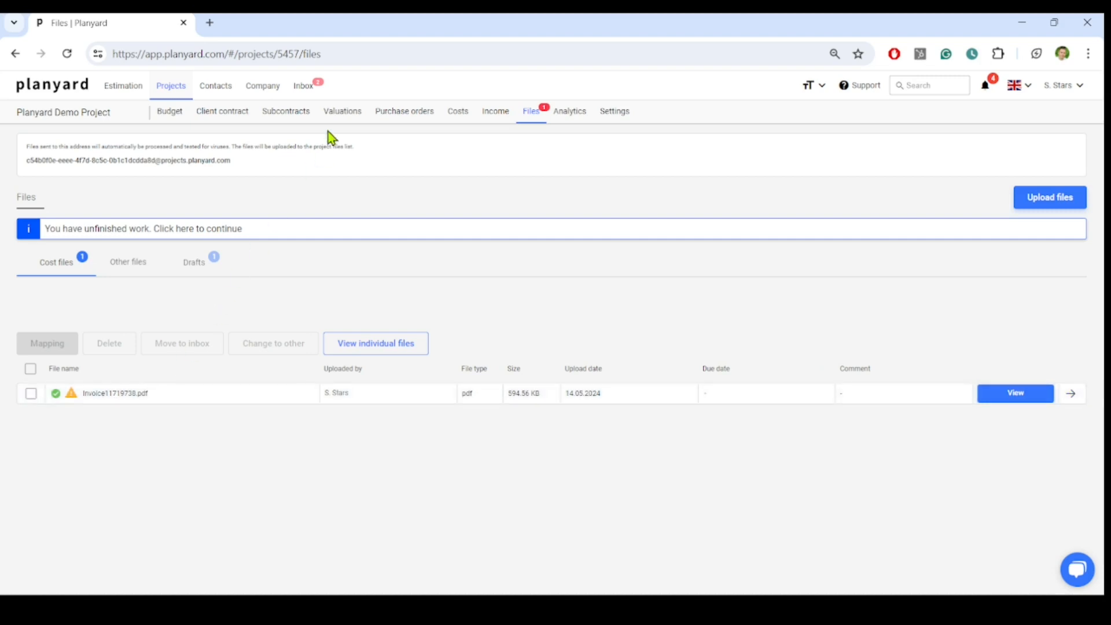
click(98, 397)
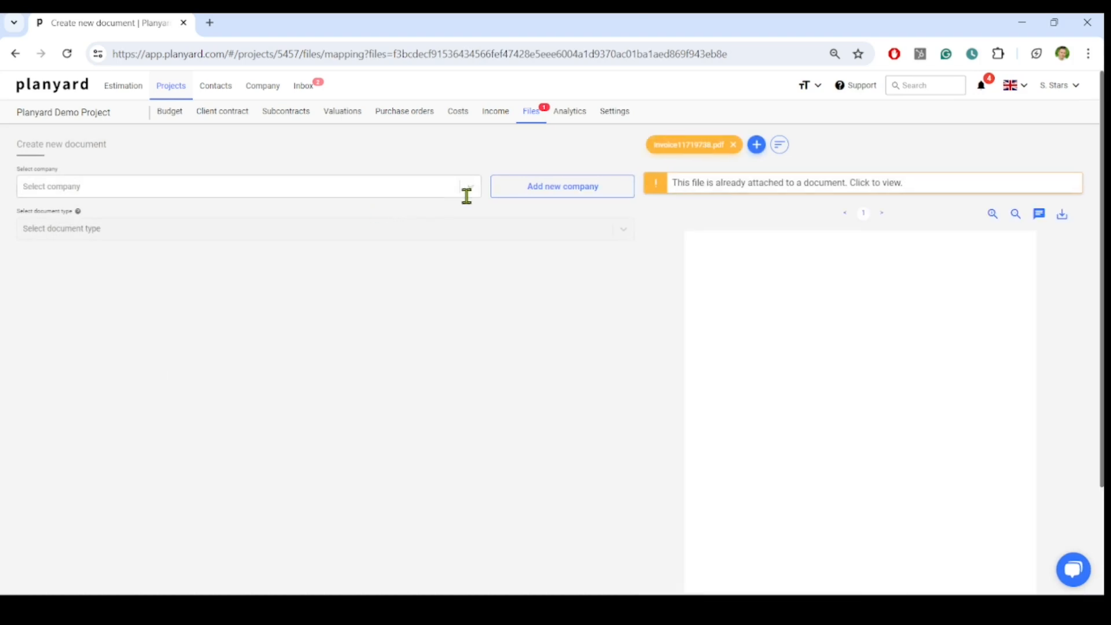
click(471, 188)
click(366, 222)
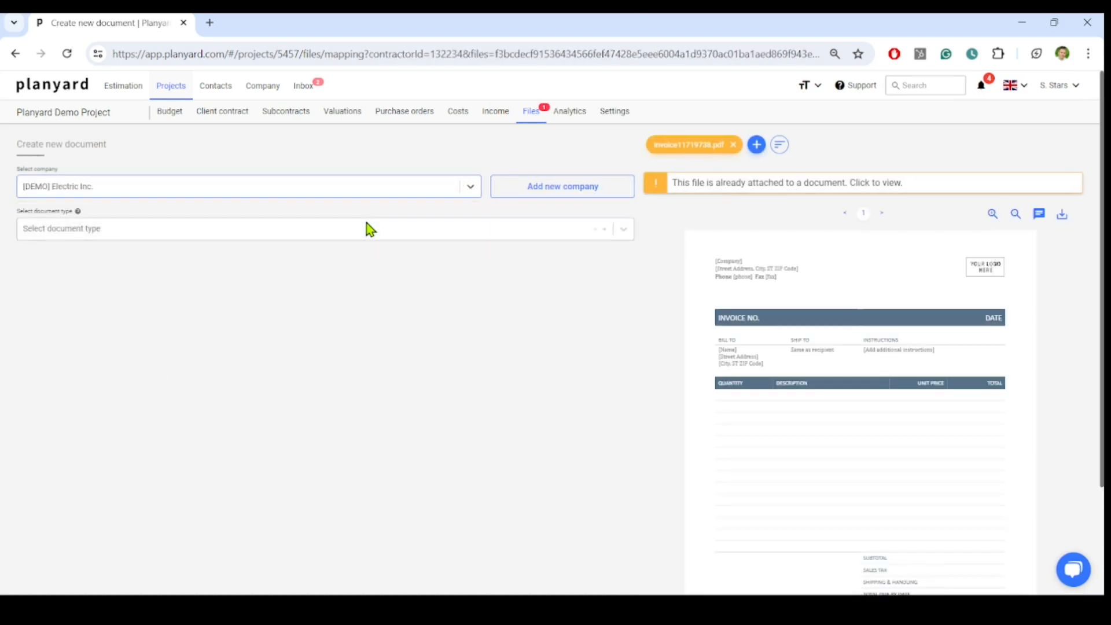
Submit the file as a prepayment invoice for Demo project contract with a net amount of 10000
click(360, 229)
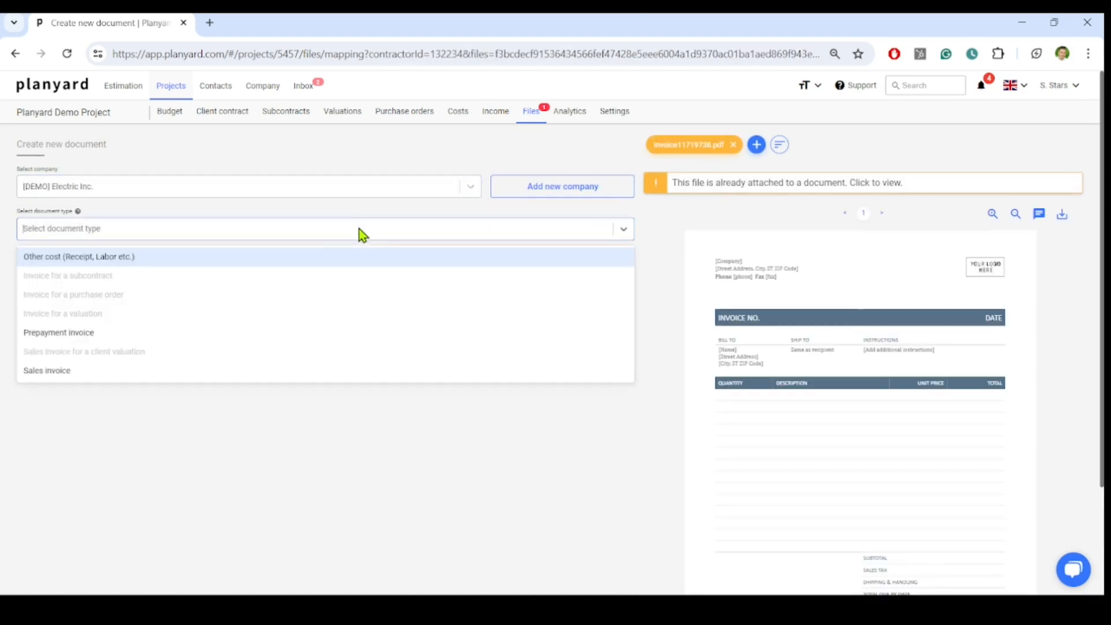
click(64, 333)
click(123, 270)
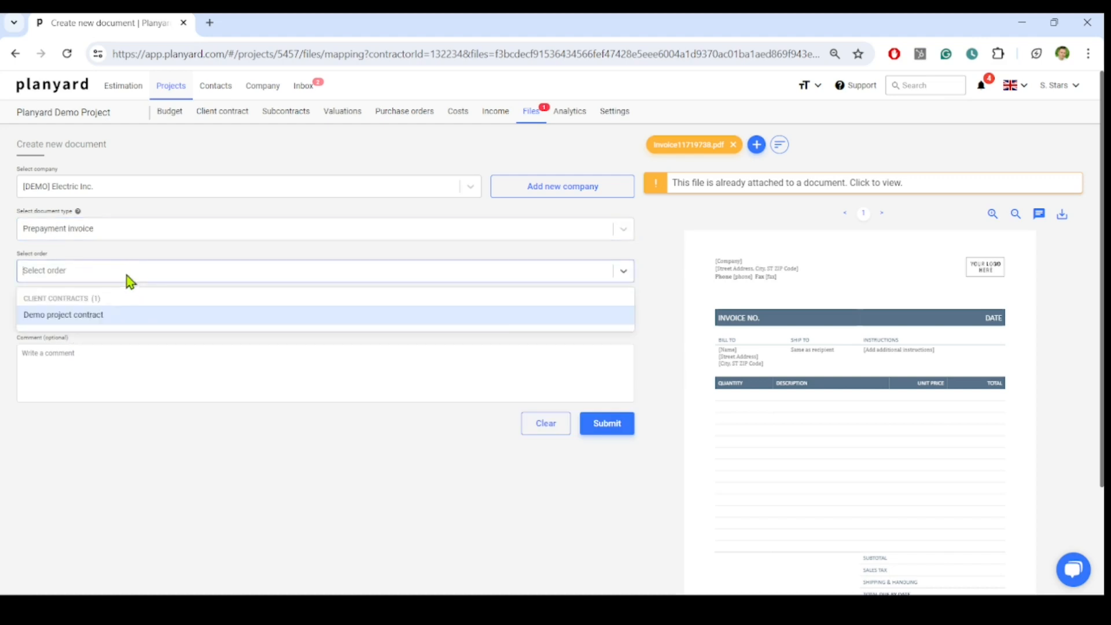
click(93, 315)
text(10000)
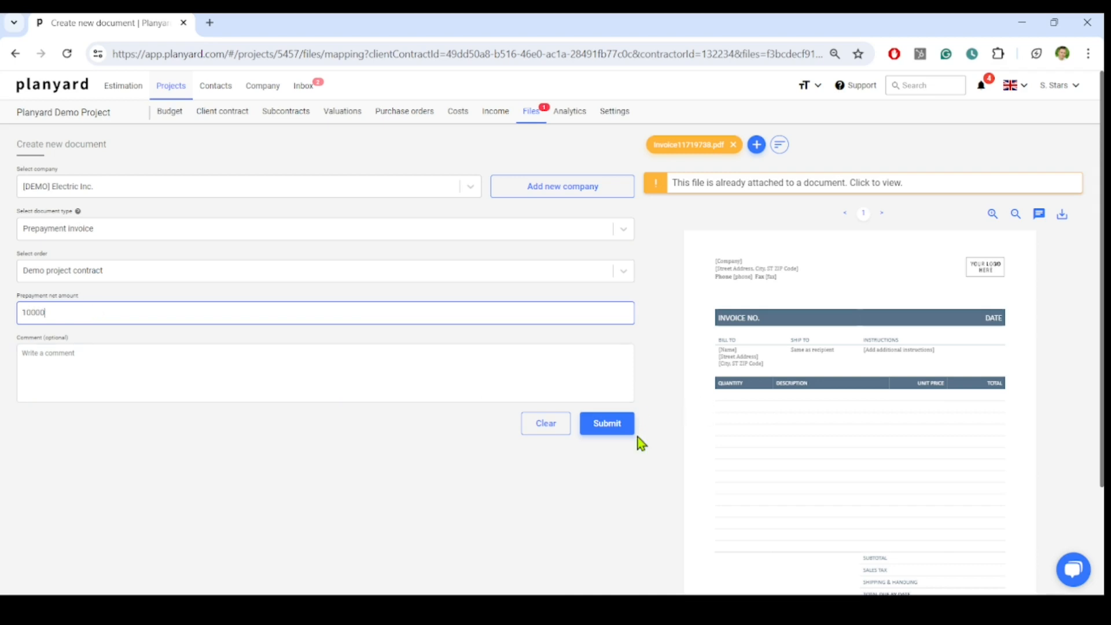
click(614, 431)
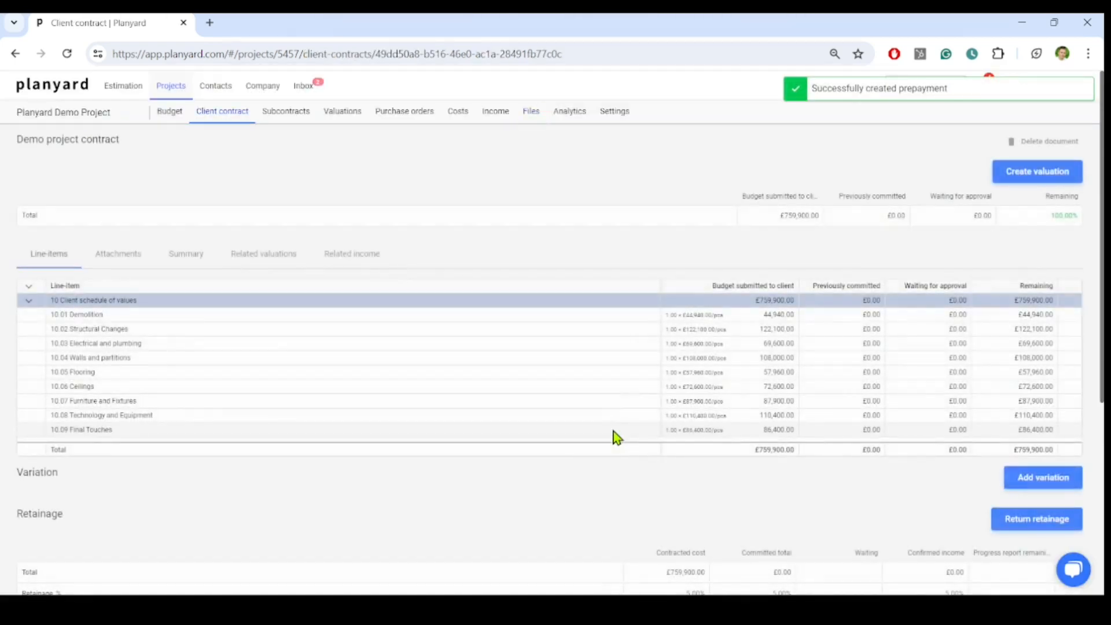
Start a variation on the client contract and name it "New change-order"
scroll(216, 398, down, 3)
scroll(216, 398, down, 3)
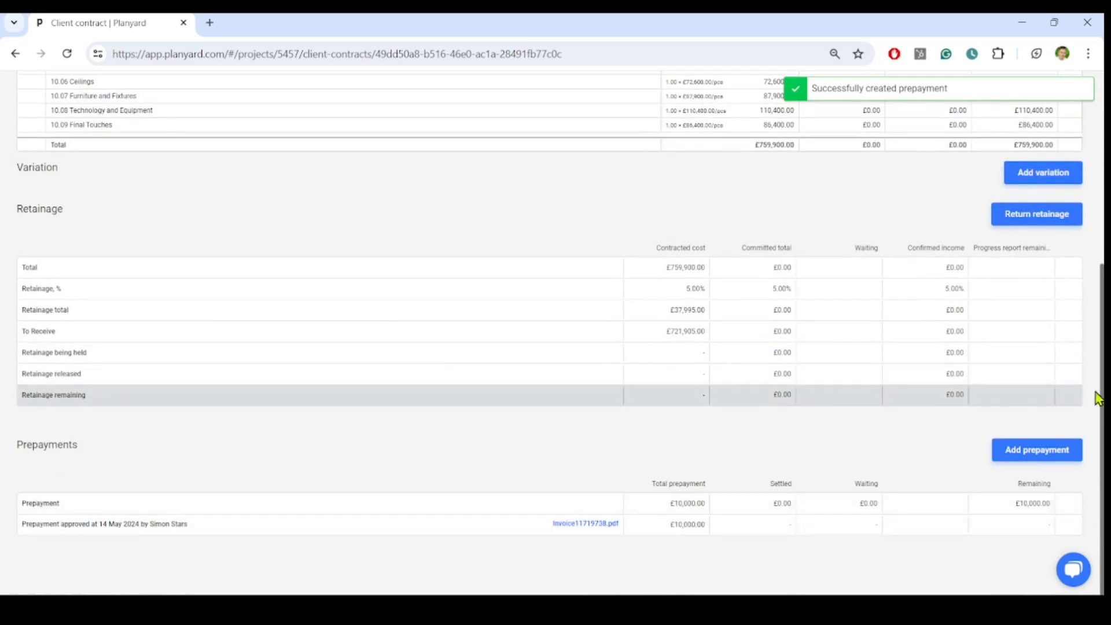
scroll(226, 390, up, 3)
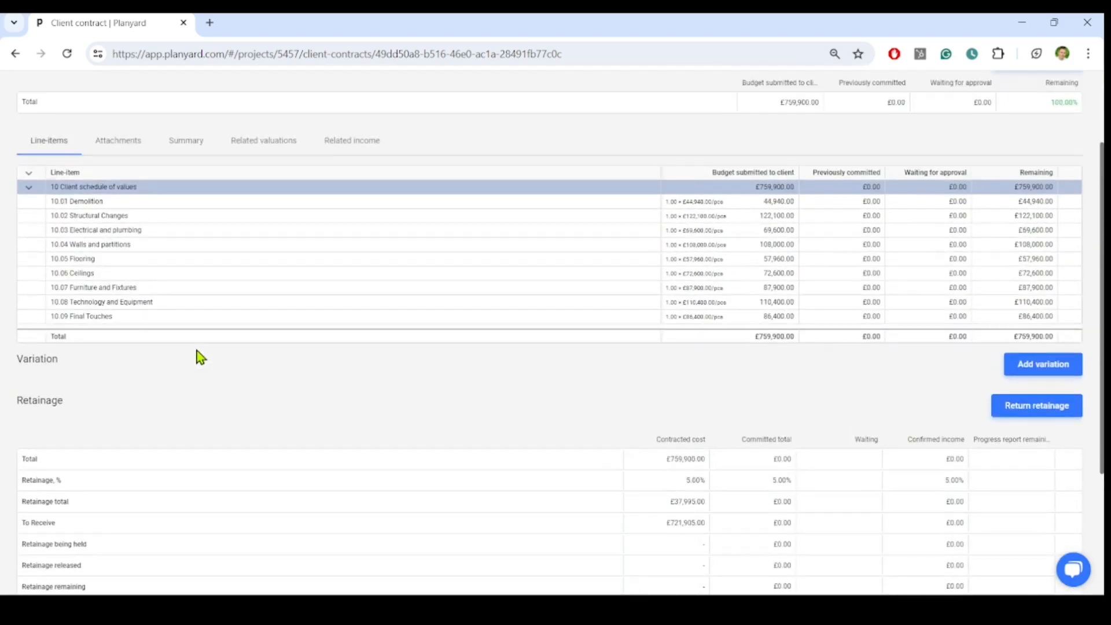
scroll(199, 356, up, 2)
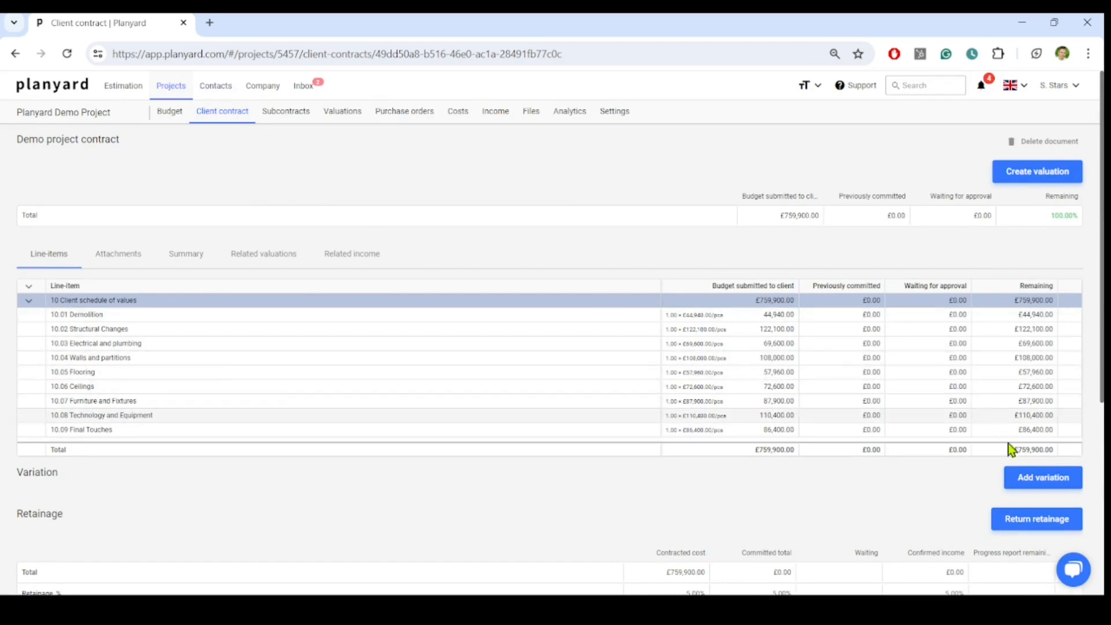
click(1040, 485)
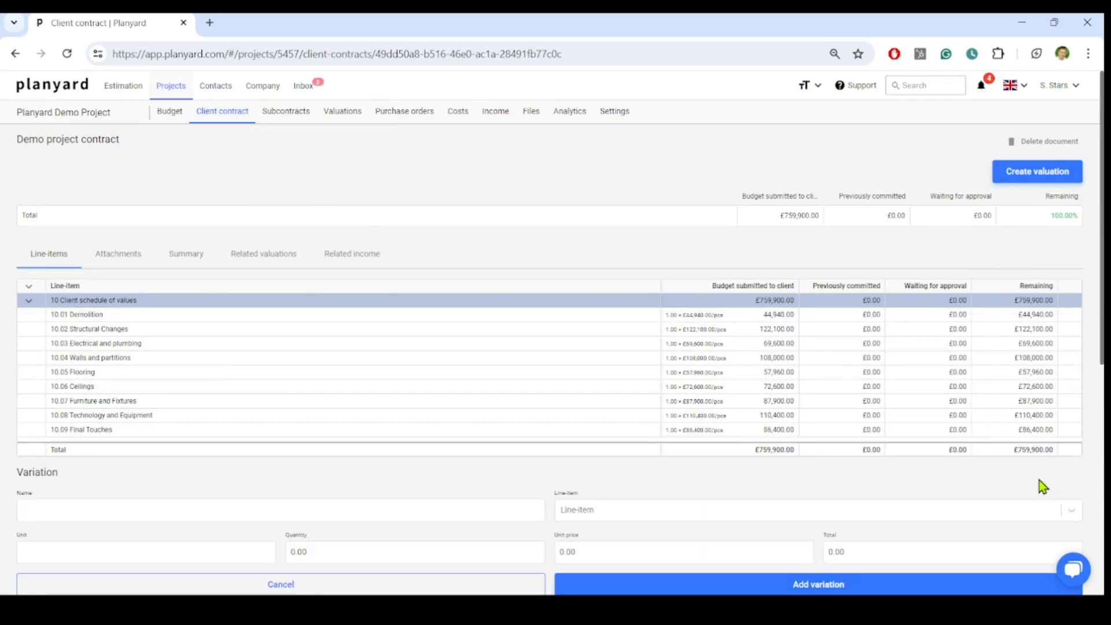
scroll(1039, 480, down, 3)
click(307, 320)
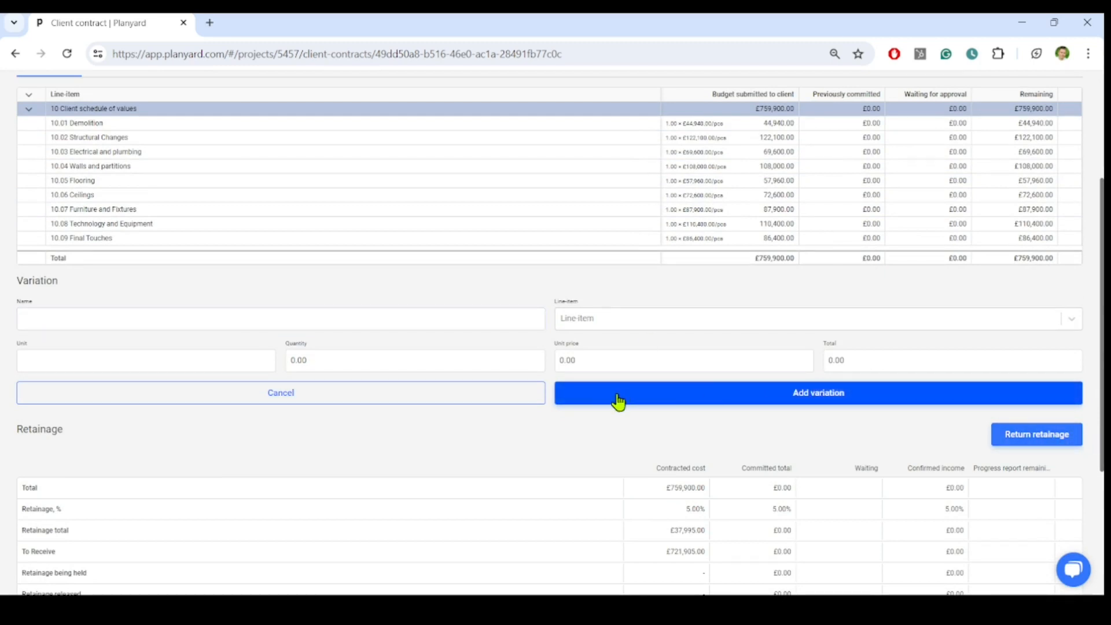
click(96, 319)
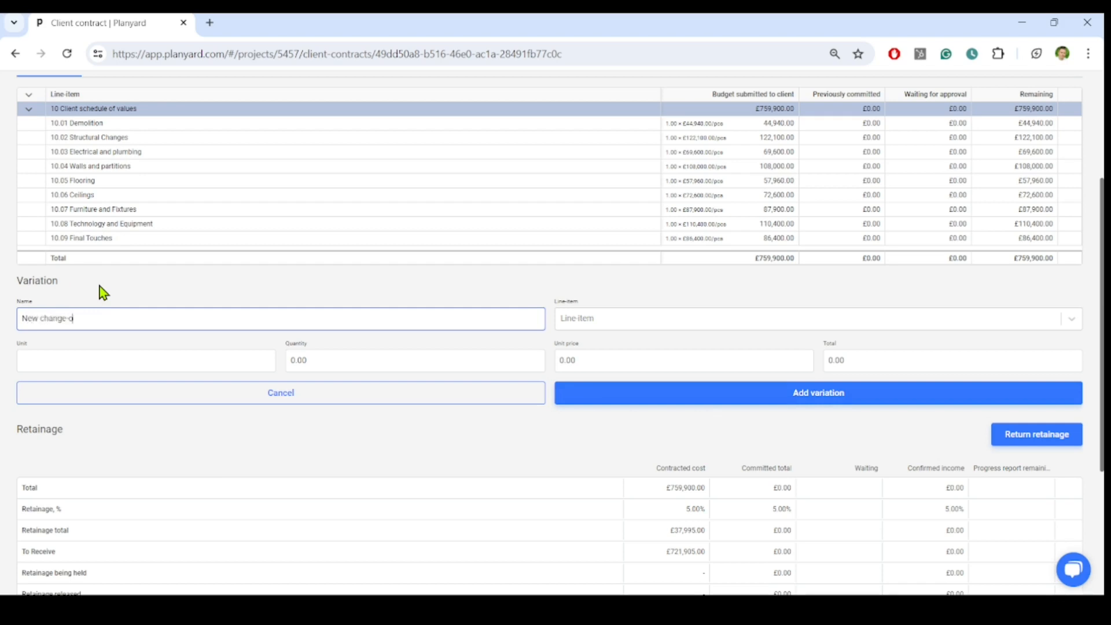
Create a new change order line-item for the variation with cost code 1 and the name "item 1"
click(910, 326)
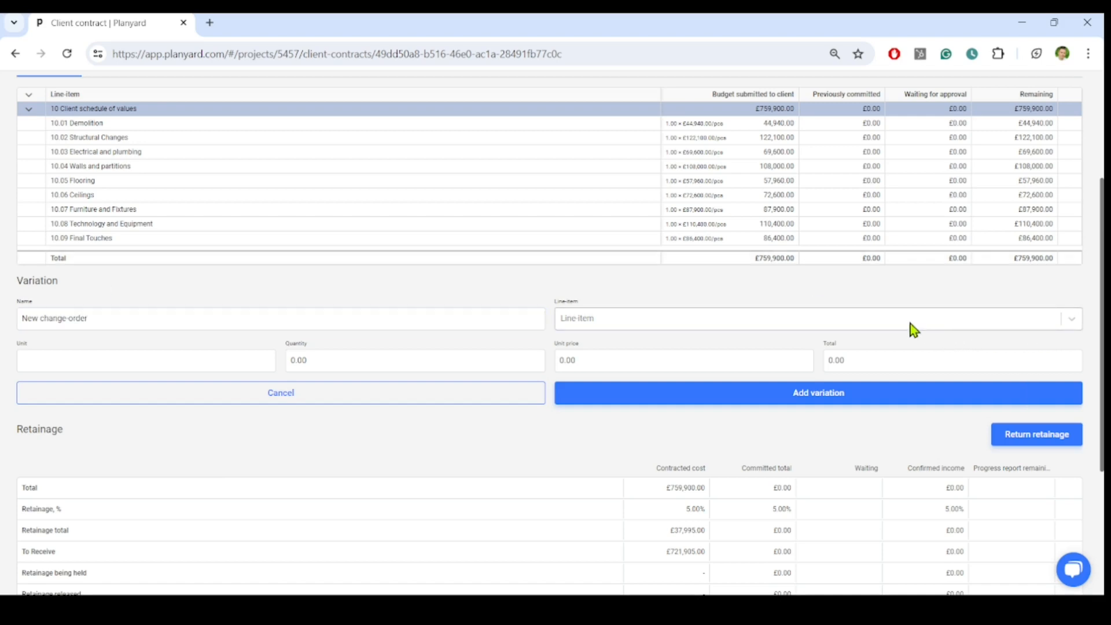
click(631, 375)
click(500, 249)
click(406, 258)
text(1)
click(524, 250)
text(ite)
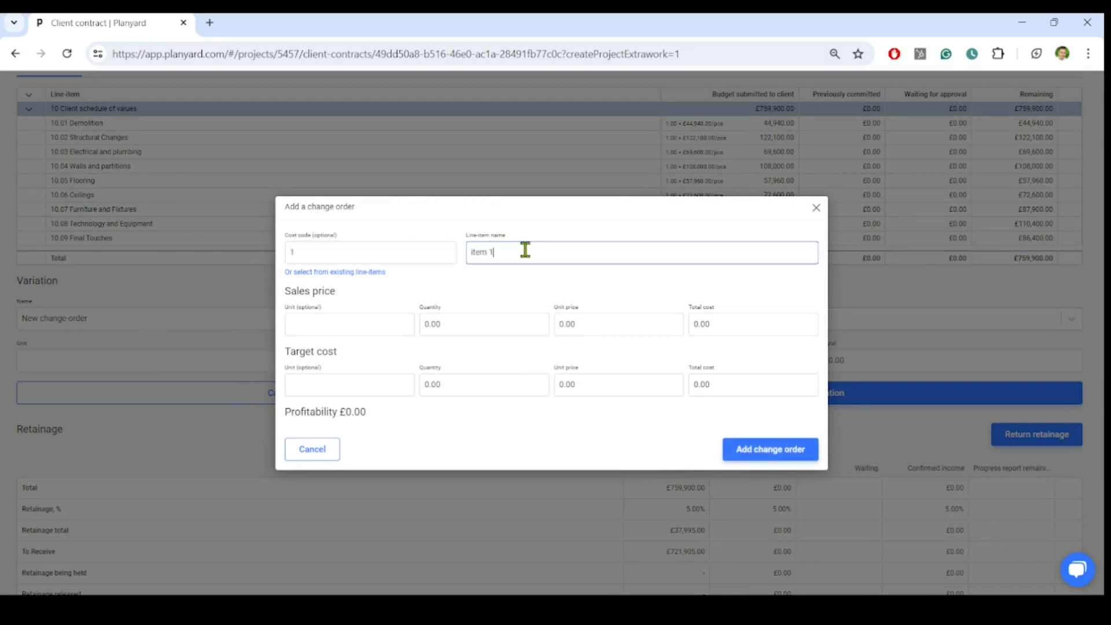
Set the change order's total sales price to 10000 and total target cost to 8000, and add it
click(736, 322)
text(10000)
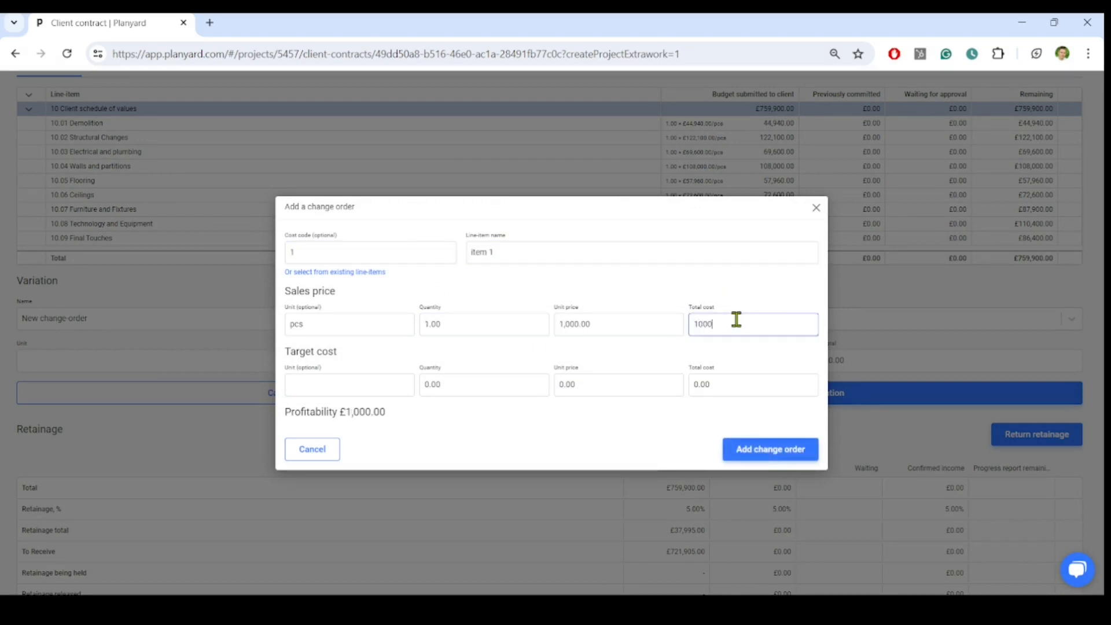
click(711, 382)
text(8000)
drag(386, 412, 291, 410)
click(481, 432)
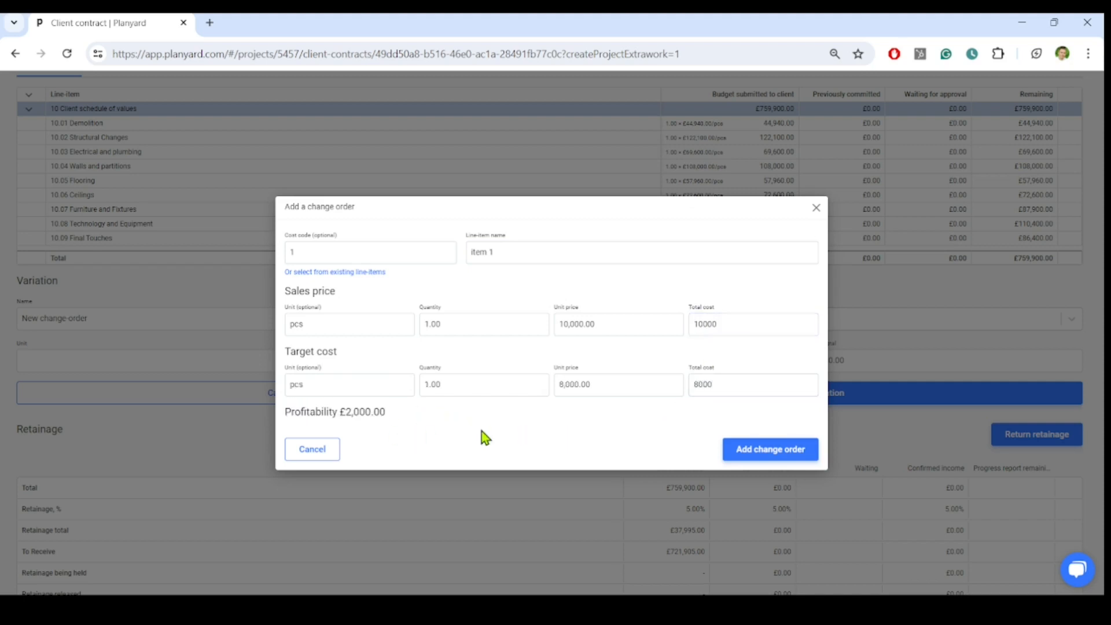
click(760, 458)
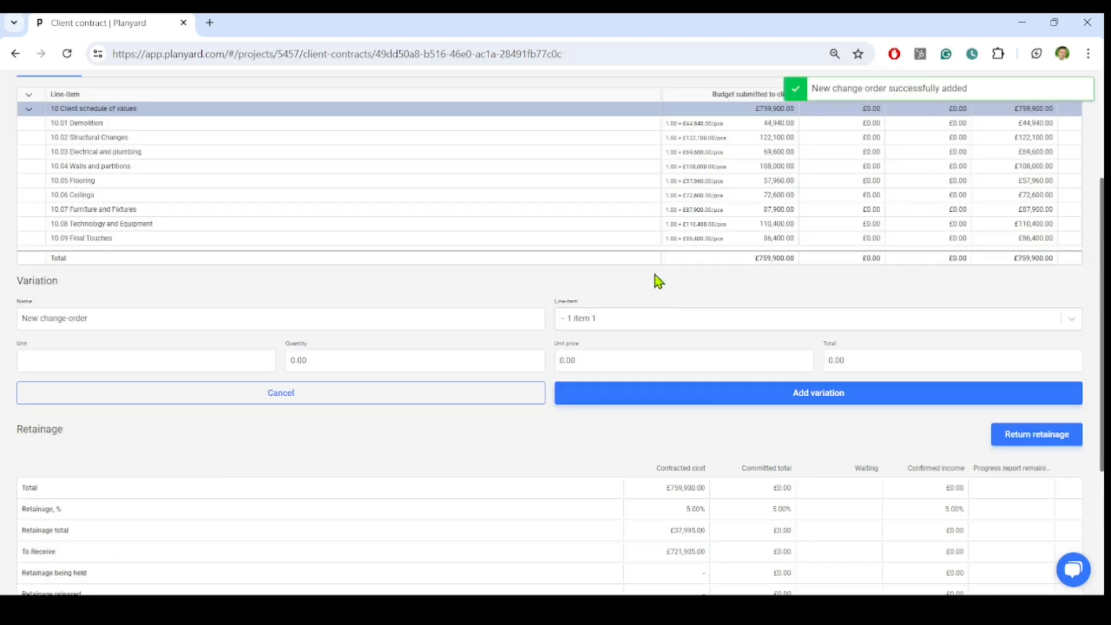
Set the variation's total to 10000 and add it to the client contract
scroll(145, 356, down, 2)
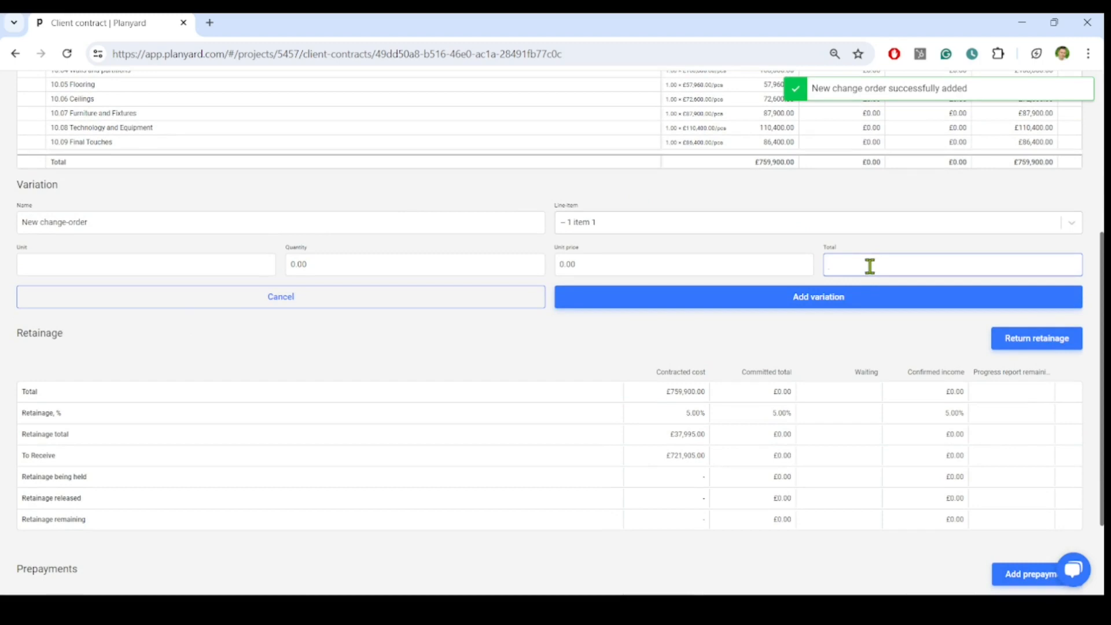
text(10000)
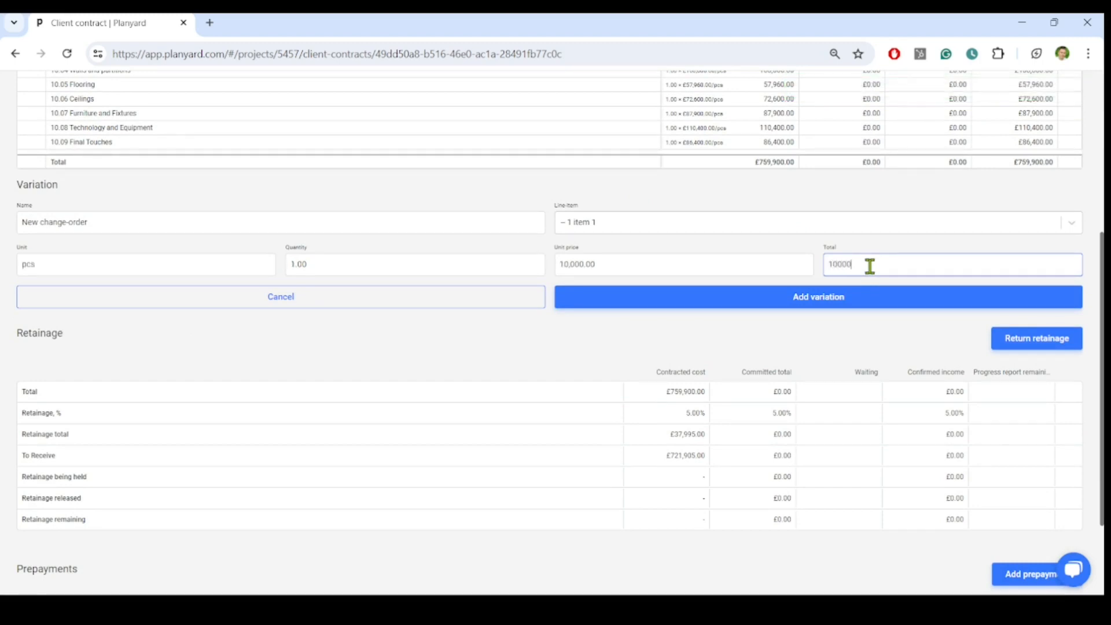
click(780, 345)
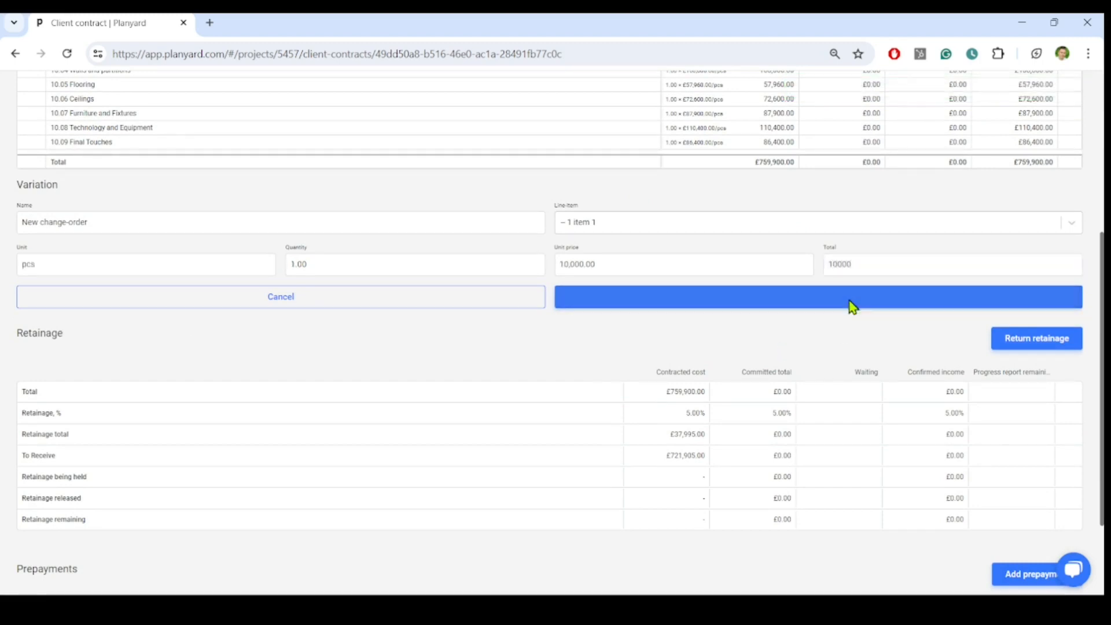
click(842, 303)
Check the project budget down to the client variations row and collapse the Client schedule of values category
scroll(165, 116, up, 10)
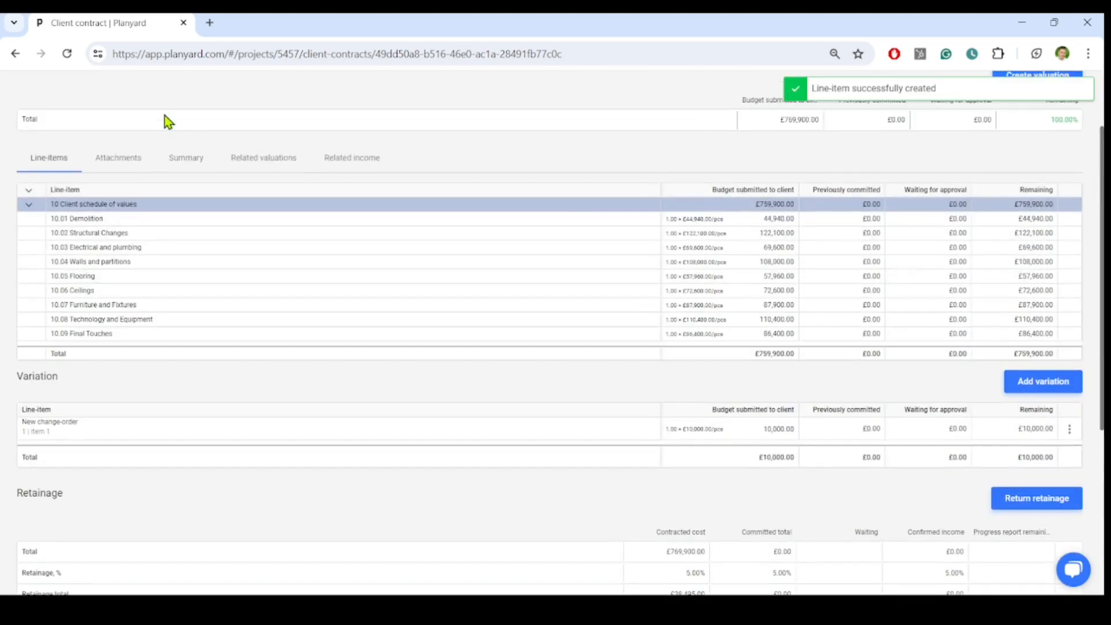
click(176, 114)
scroll(596, 368, down, 2)
scroll(404, 462, down, 1)
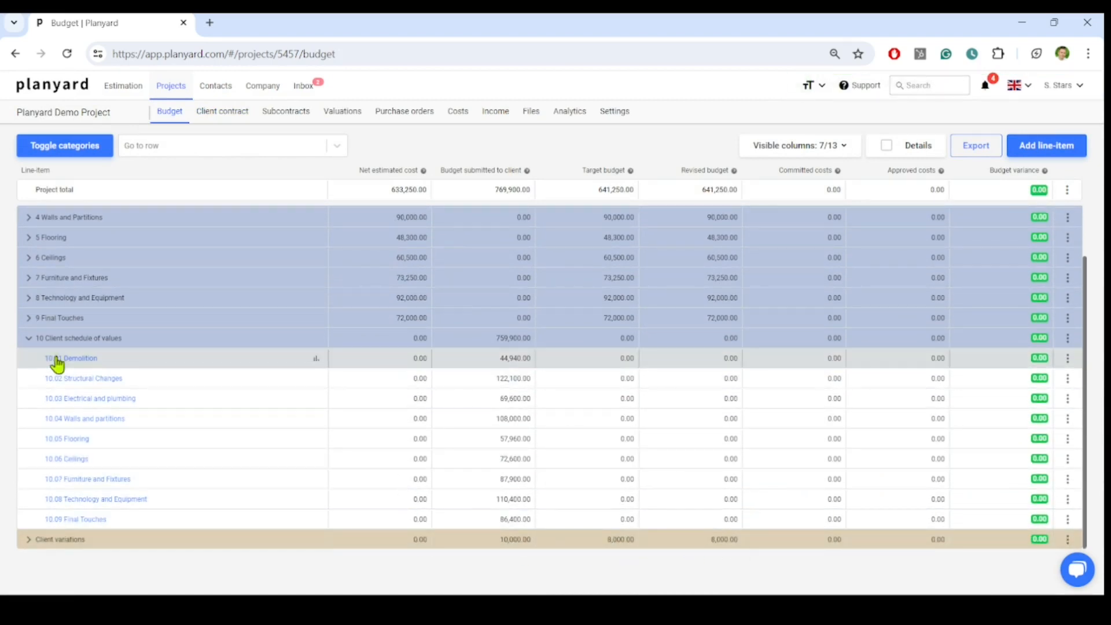
click(29, 339)
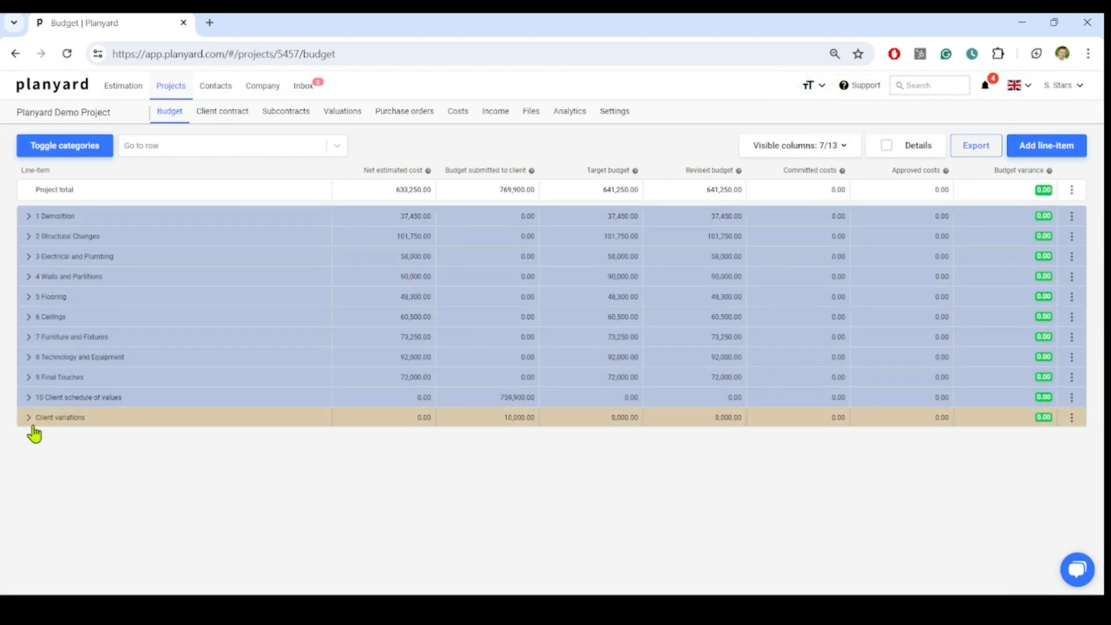
Reopen Demo project contract and switch the interface language from English (UK) to English with the US flag
click(220, 115)
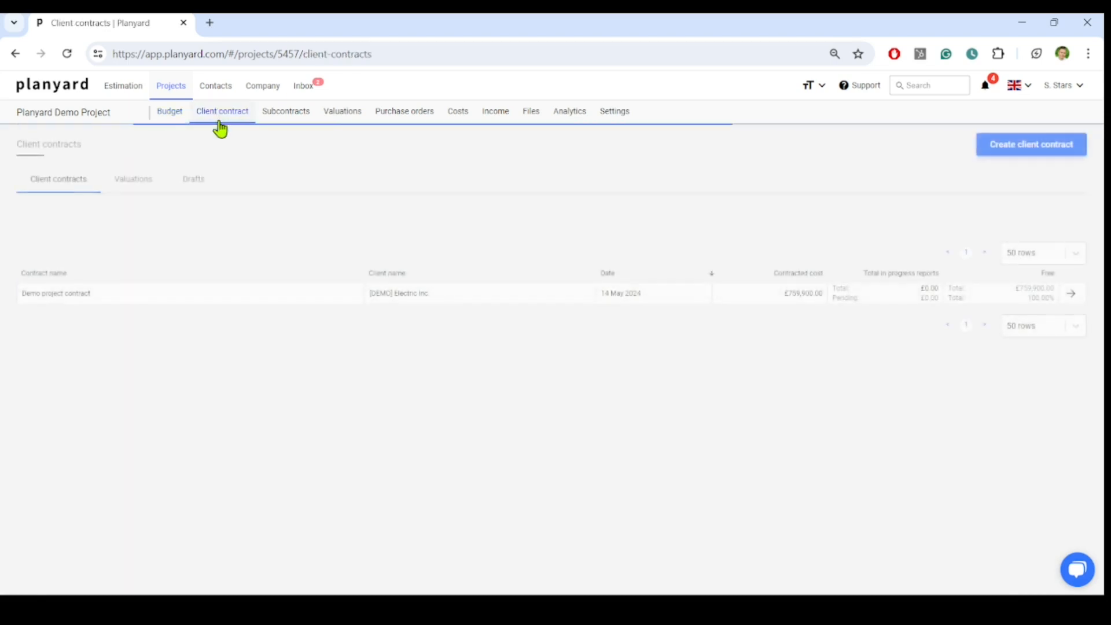
click(105, 295)
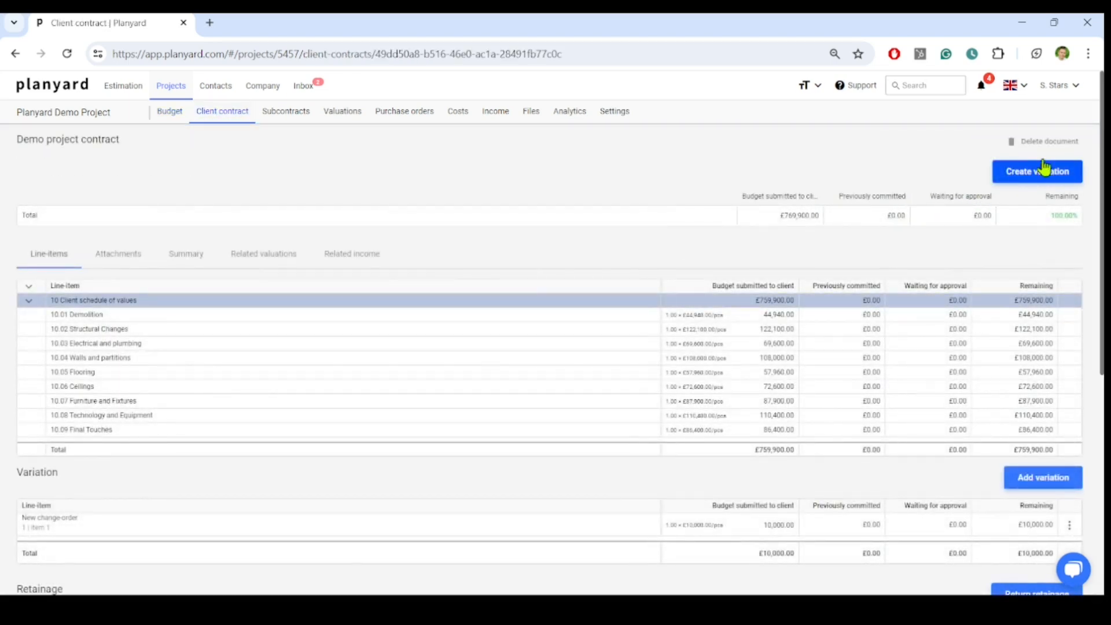
click(1016, 87)
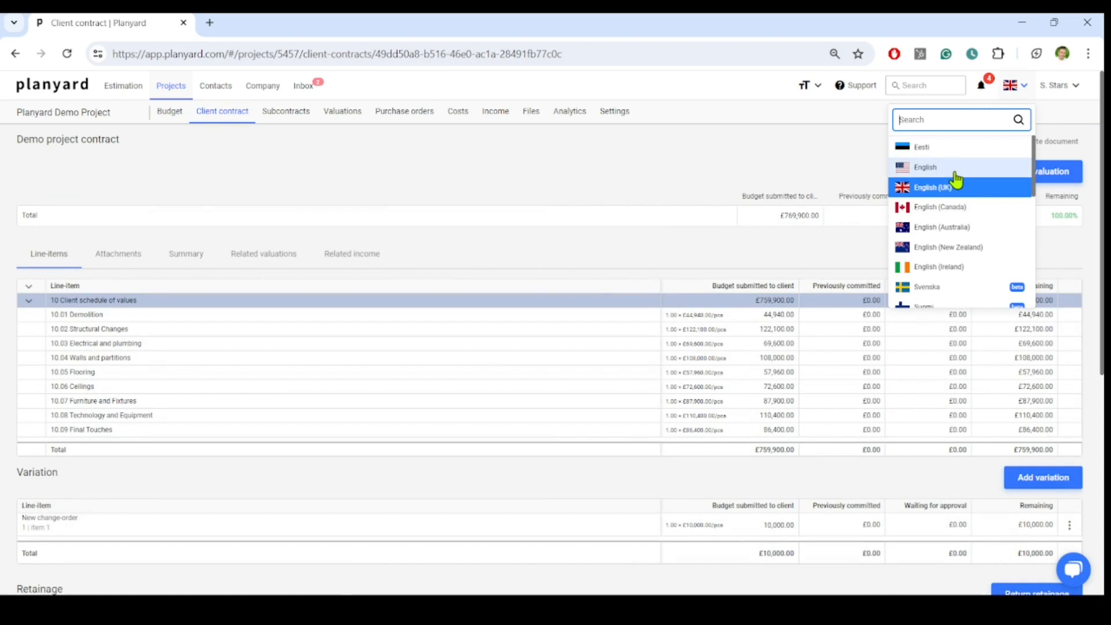
click(925, 167)
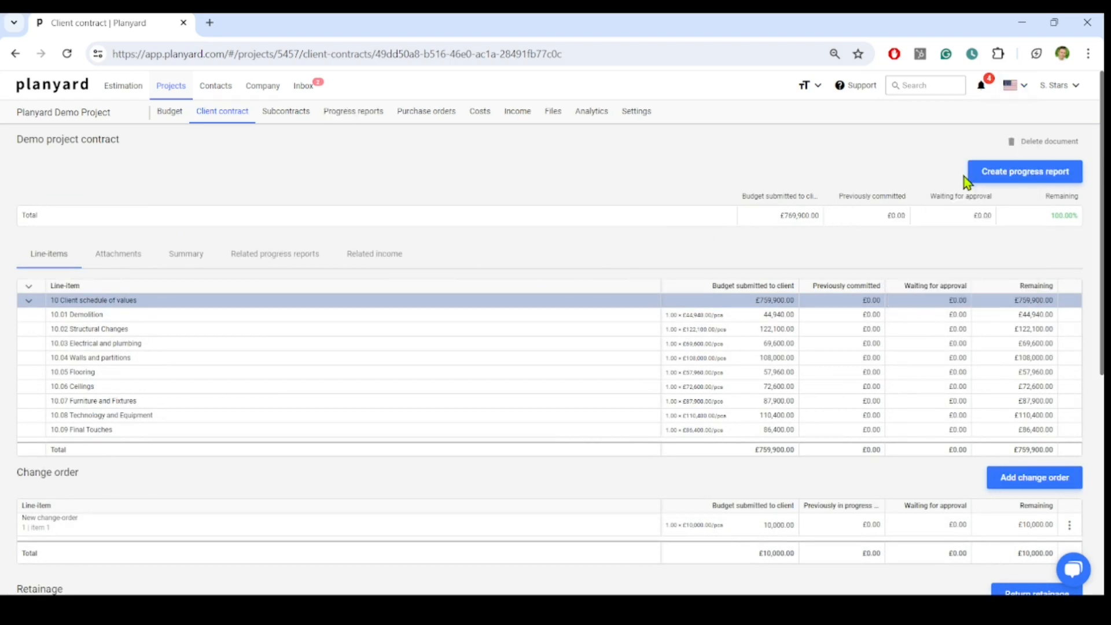
Start a progress report from the contract, setting the current percentage to 50 for 10.01 Demolition and 10 for 10.02 Structural Changes
click(1052, 179)
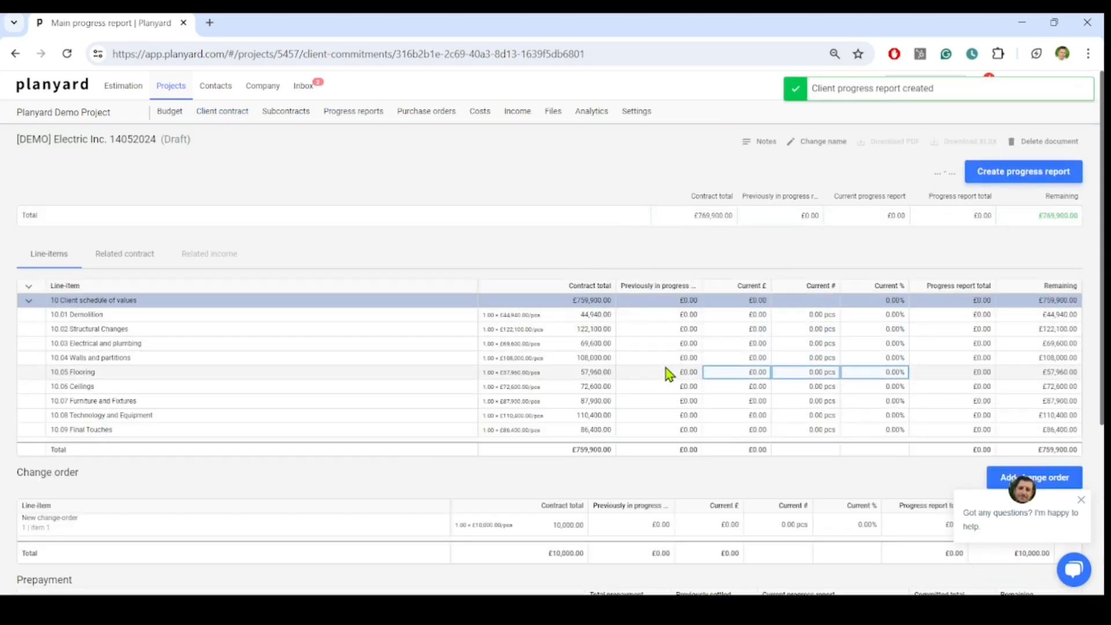
scroll(637, 474, down, 2)
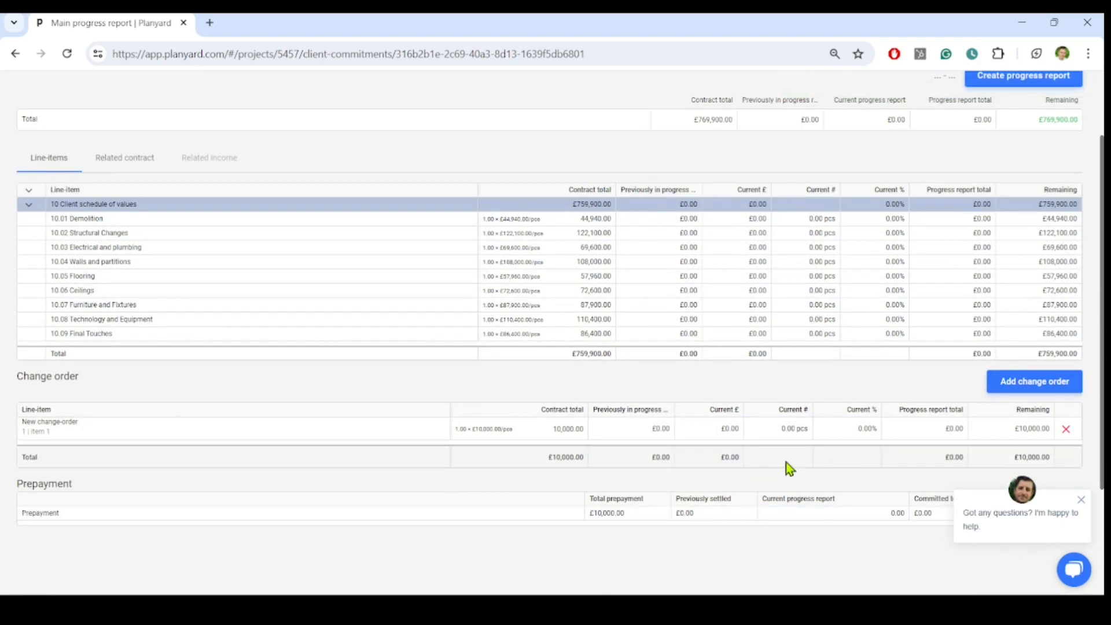
click(896, 218)
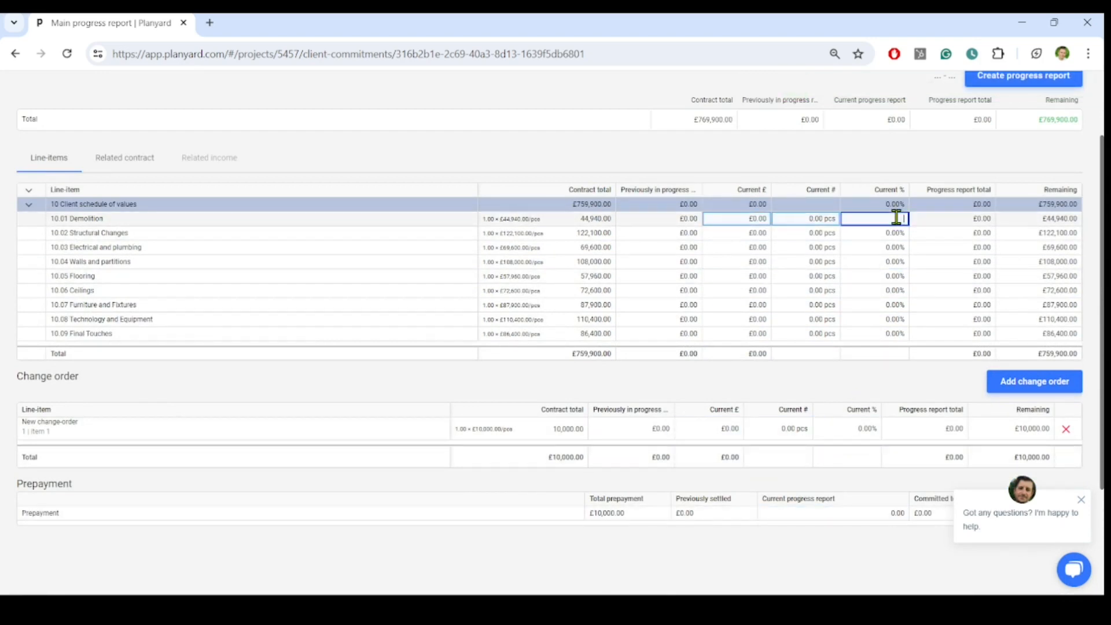
click(869, 383)
click(882, 233)
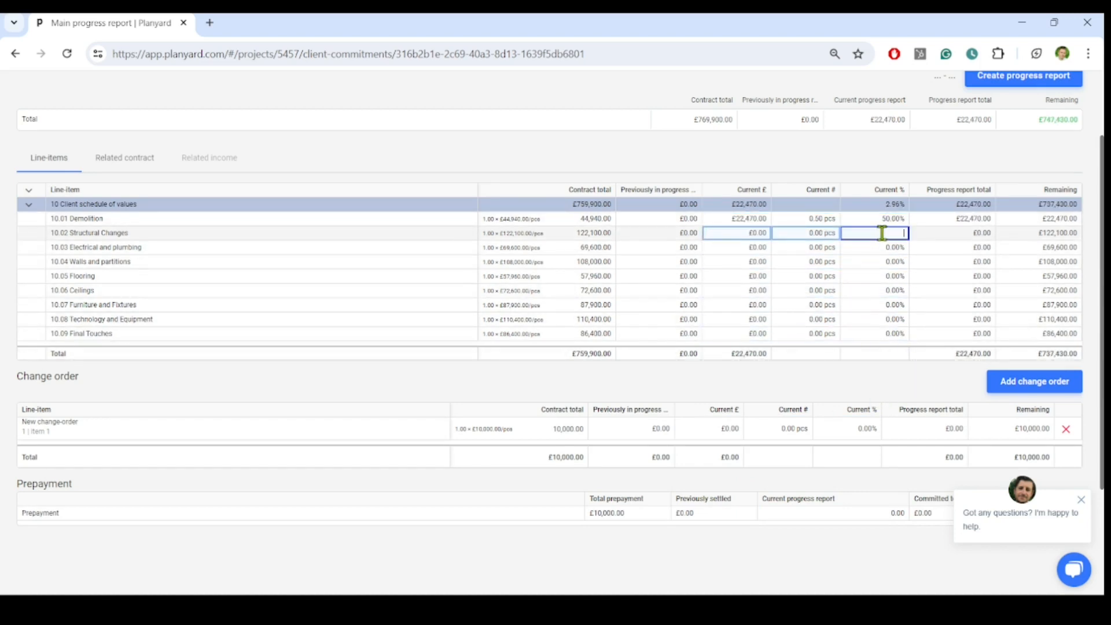
text(10)
click(843, 386)
Settle 10000 of the prepayment in the current progress report and set the New change-order line-item to 100 percent
scroll(845, 385, down, 2)
click(850, 368)
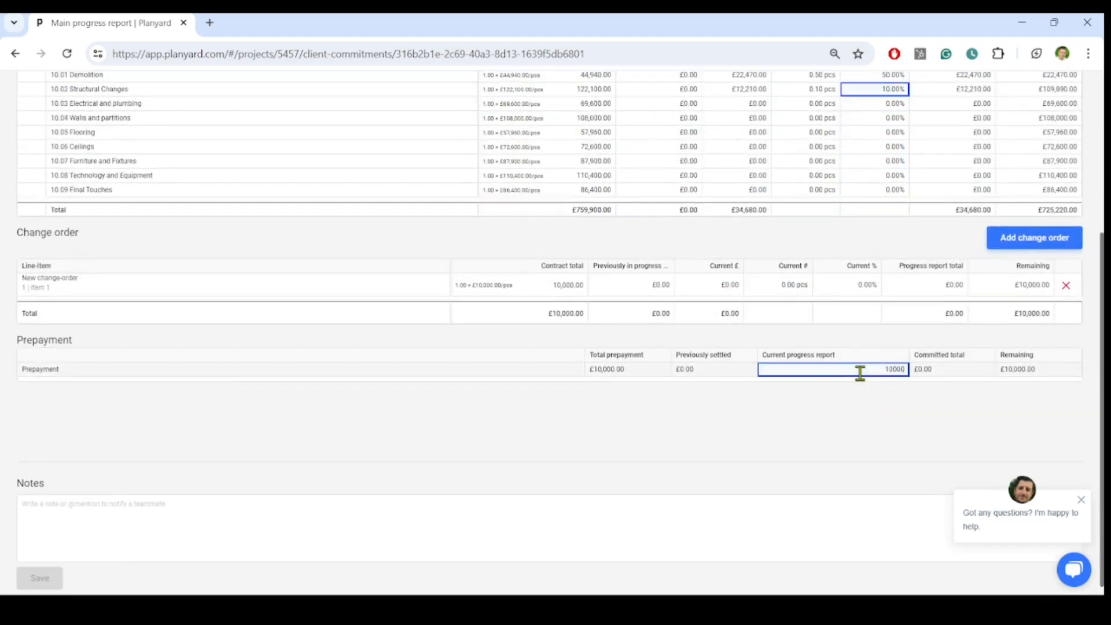
click(851, 280)
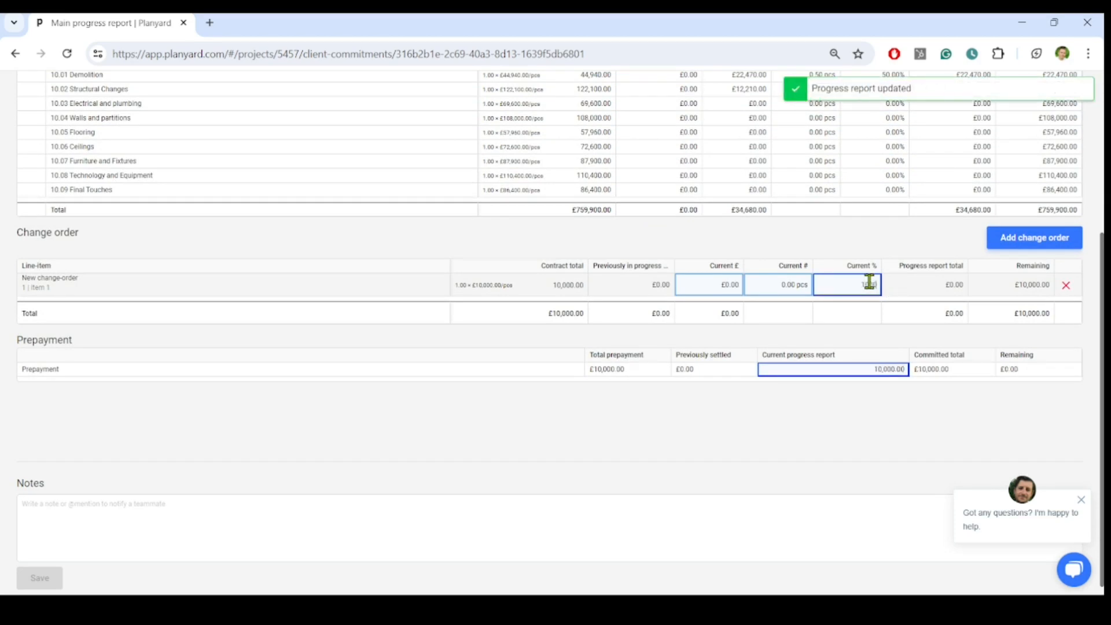
text(100)
click(860, 324)
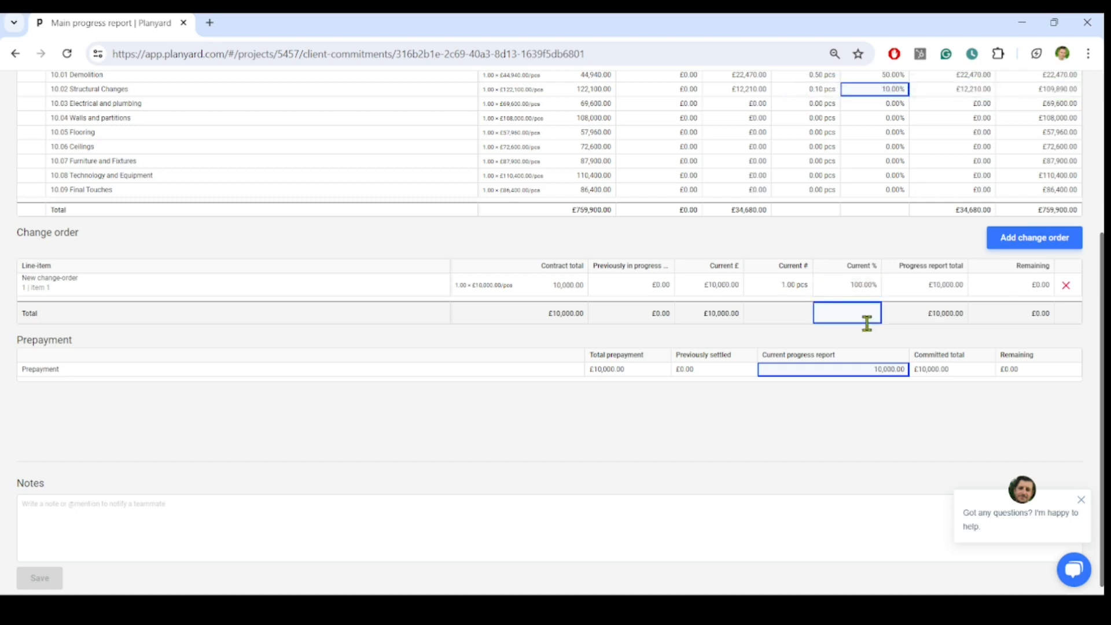
Create the progress report with a start date of 1 May 2024 and an end date of 31 May 2024
scroll(860, 324, up, 4)
click(1022, 172)
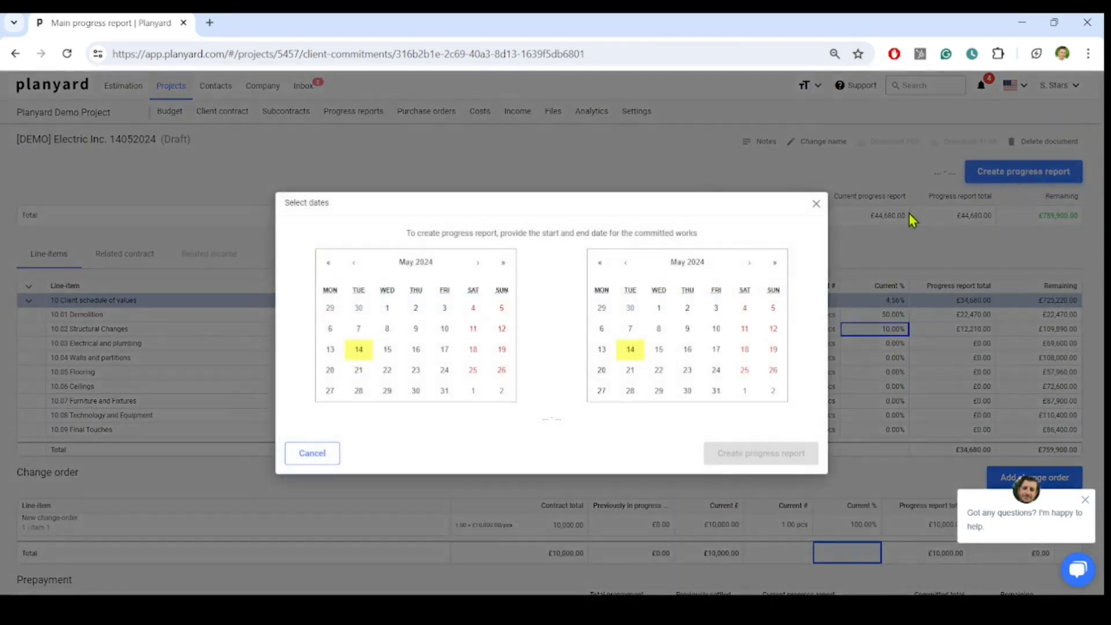
click(387, 307)
click(717, 390)
click(752, 454)
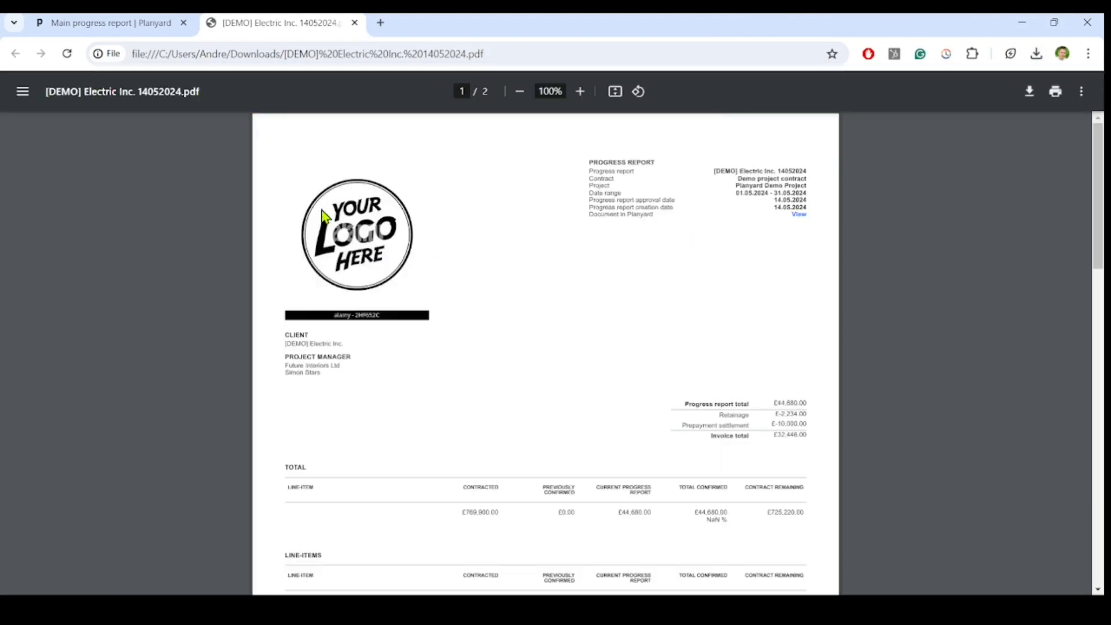
Examine the progress report PDF's retainage, prepayment settlement, invoice total and line-item amounts
scroll(587, 298, down, 1)
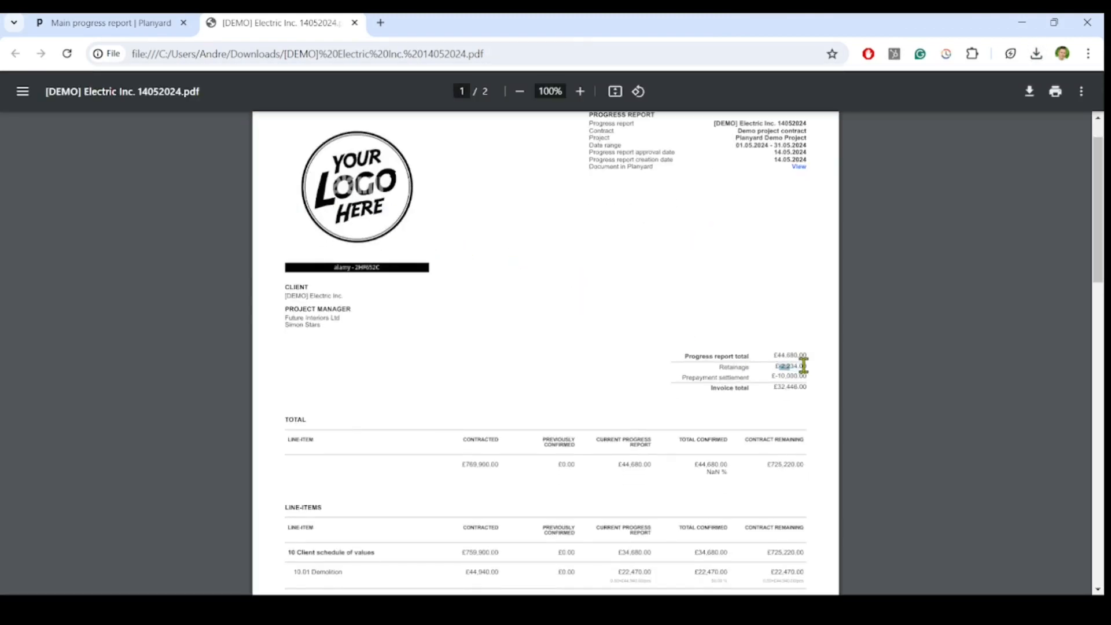
drag(808, 388, 765, 368)
scroll(735, 325, up, 1)
click(735, 325)
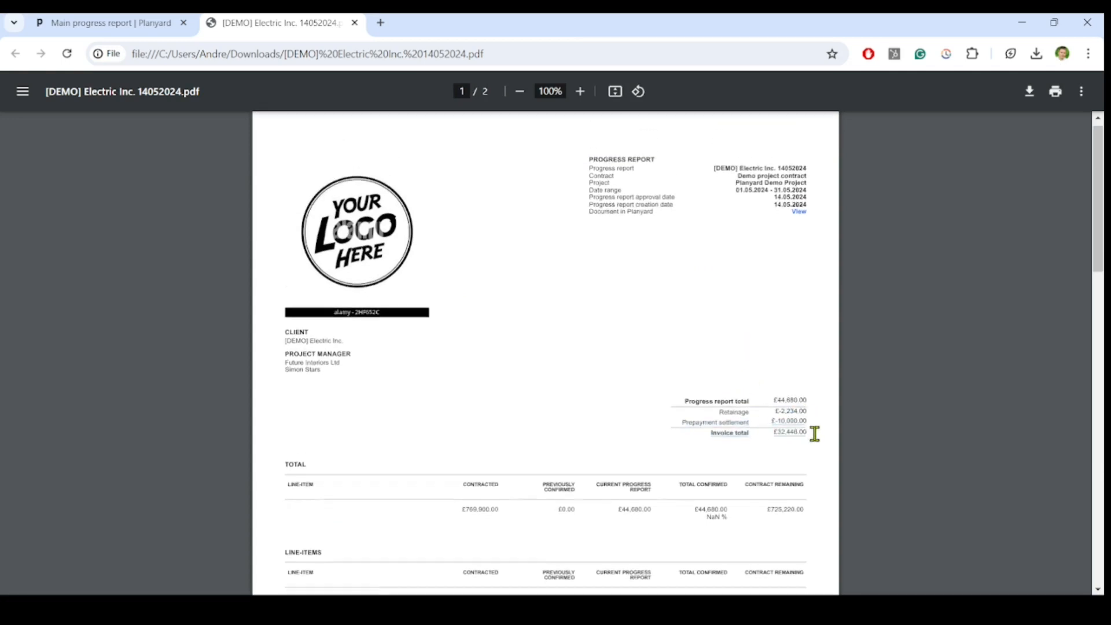
scroll(793, 405, down, 4)
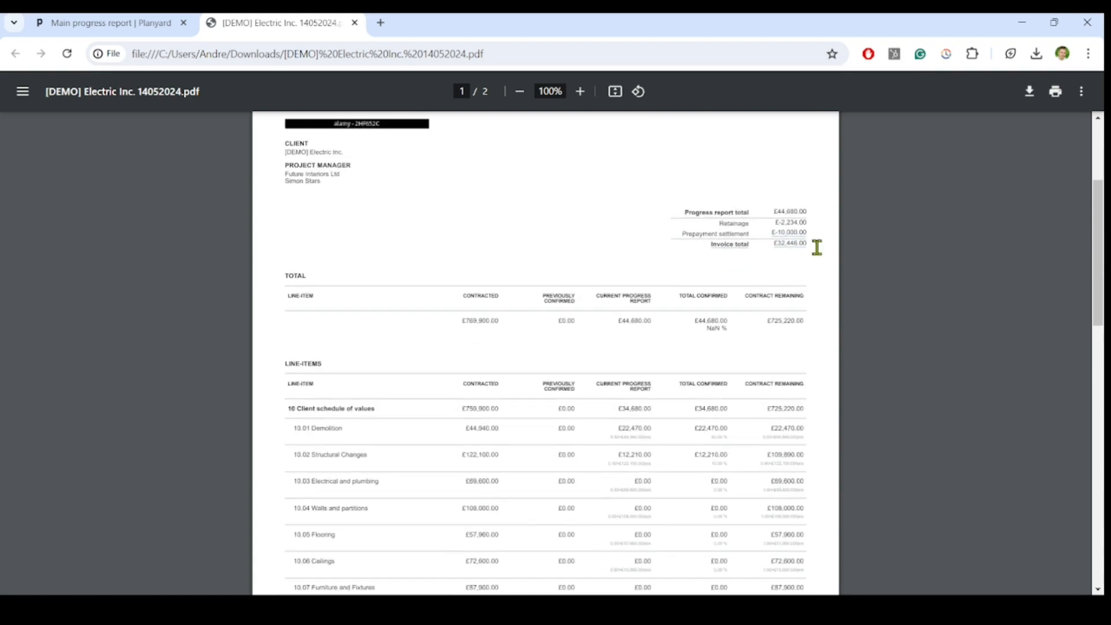
scroll(769, 262, up, 4)
Return to Planyard and open the confirmed progress report from Demo project contract's related progress reports
click(105, 24)
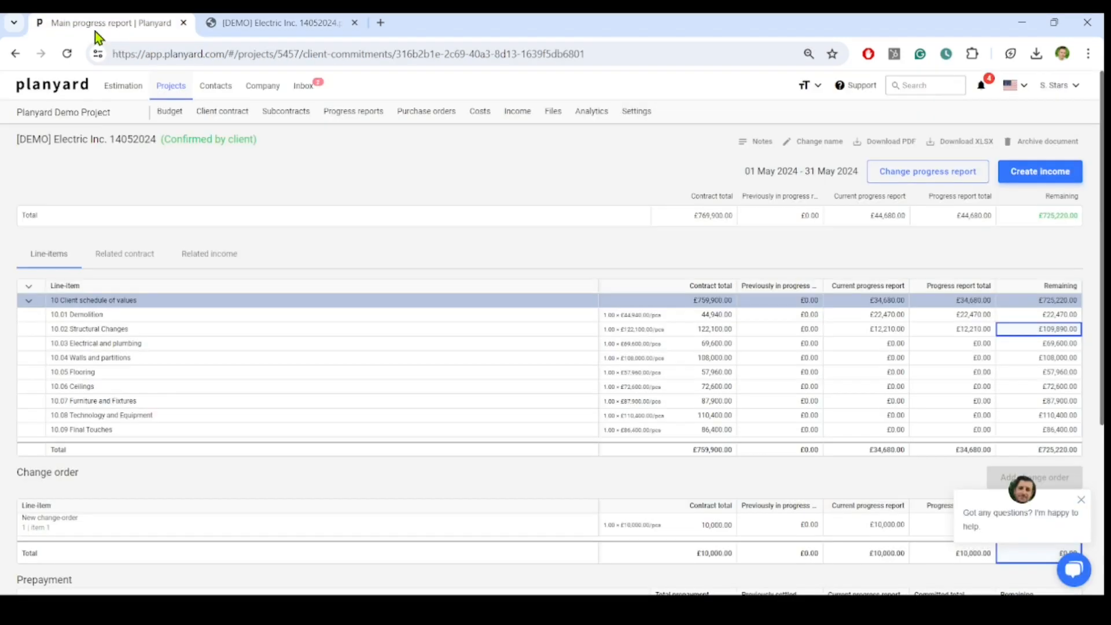
click(231, 116)
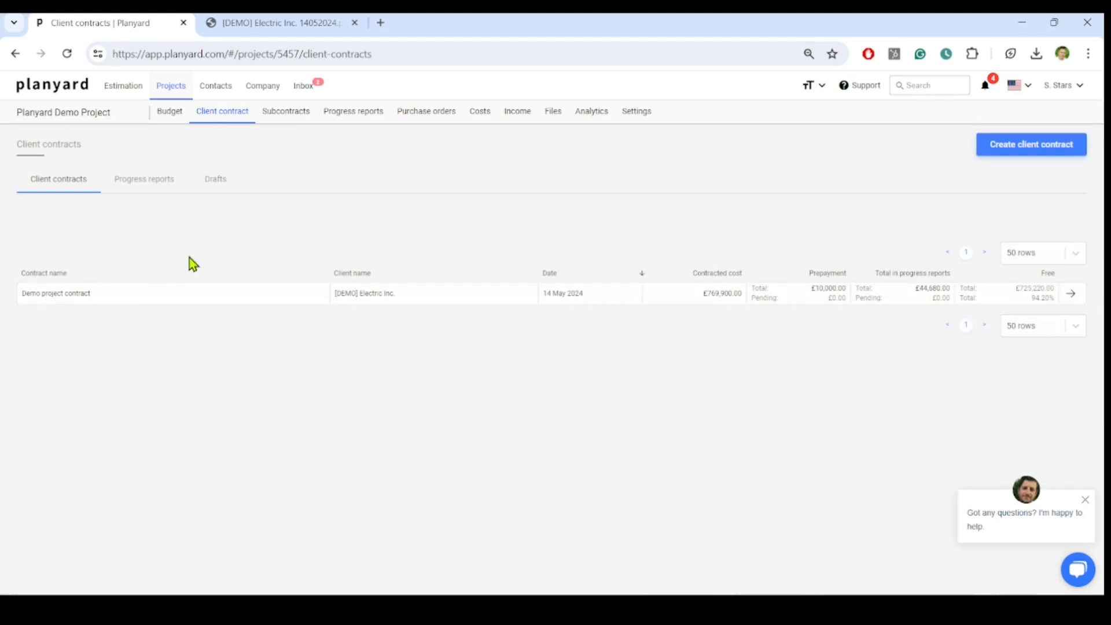
click(148, 307)
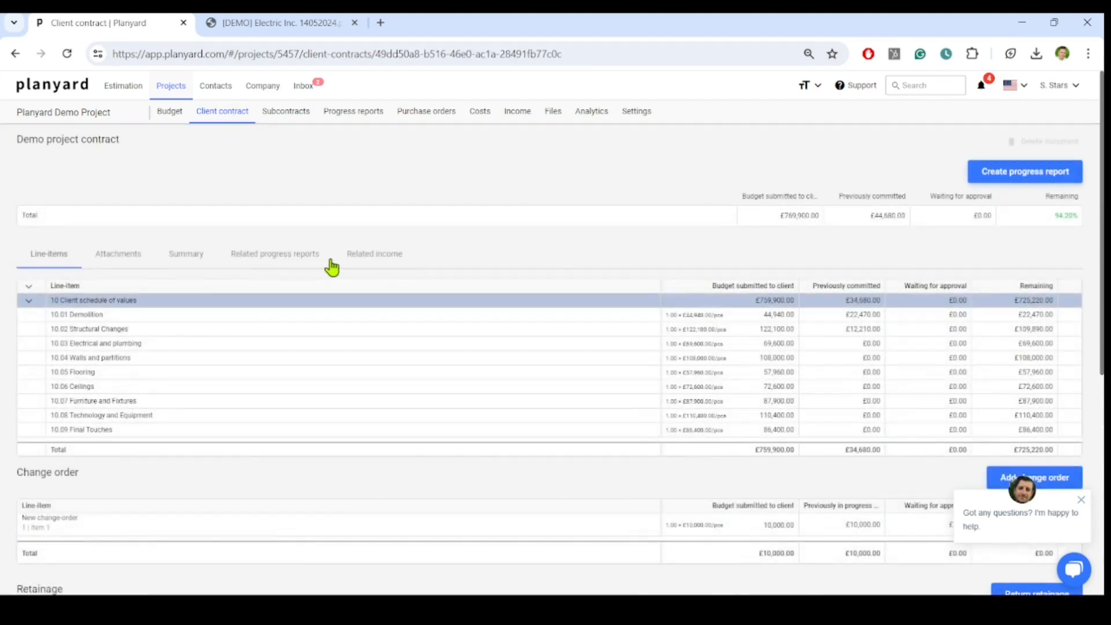
click(271, 258)
click(330, 366)
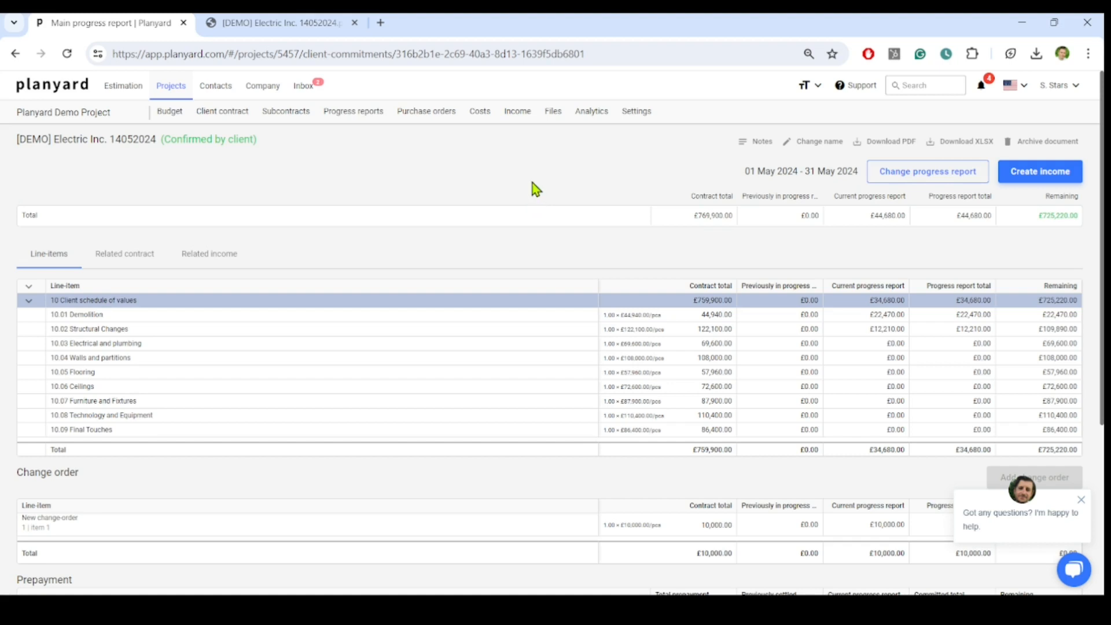
Map Purchase invoice sample.pdf from the project files to [DEMO] Electric Inc. as a sales invoice for a payment application
click(551, 114)
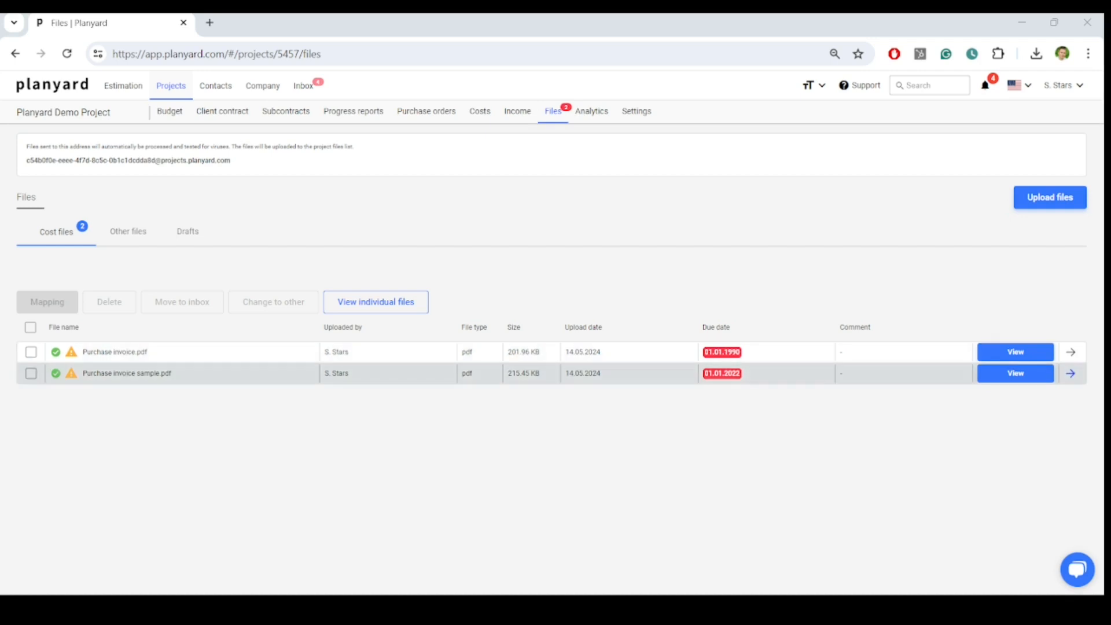
click(106, 373)
click(433, 185)
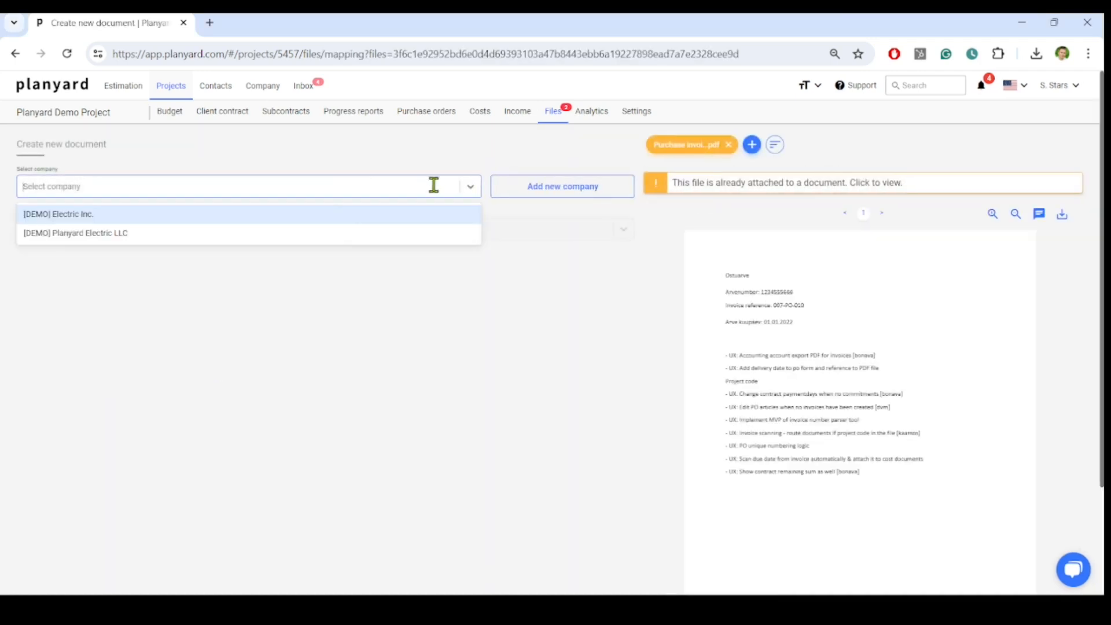
click(335, 222)
click(302, 228)
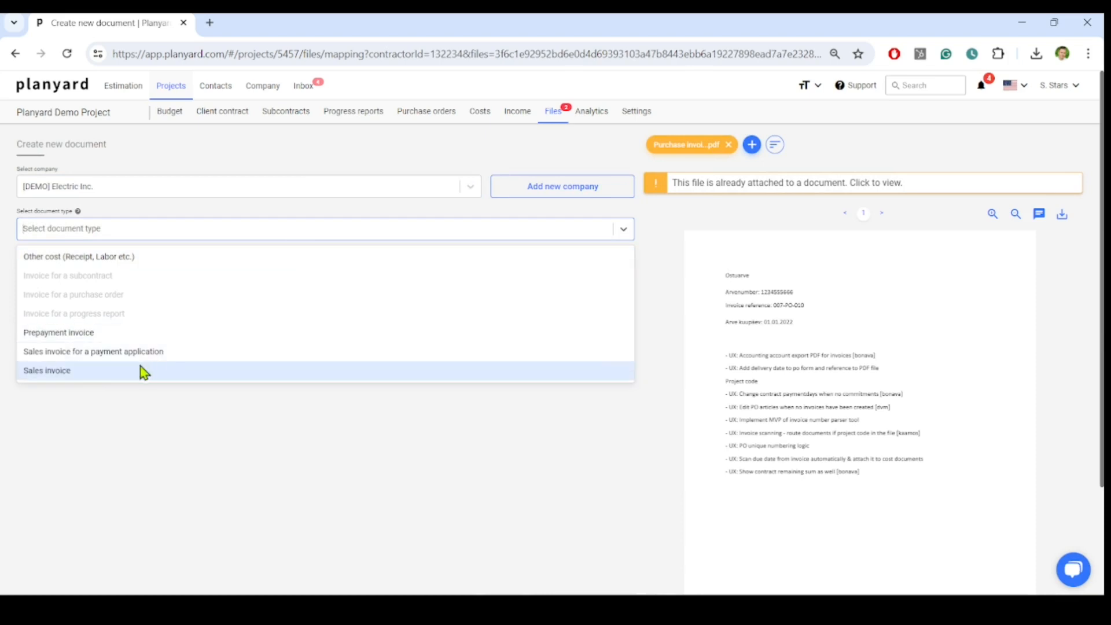
click(109, 351)
Link the sales invoice to the client progress report [DEMO] Electric Inc. 14052024 and submit it
click(146, 313)
click(133, 340)
scroll(631, 446, down, 3)
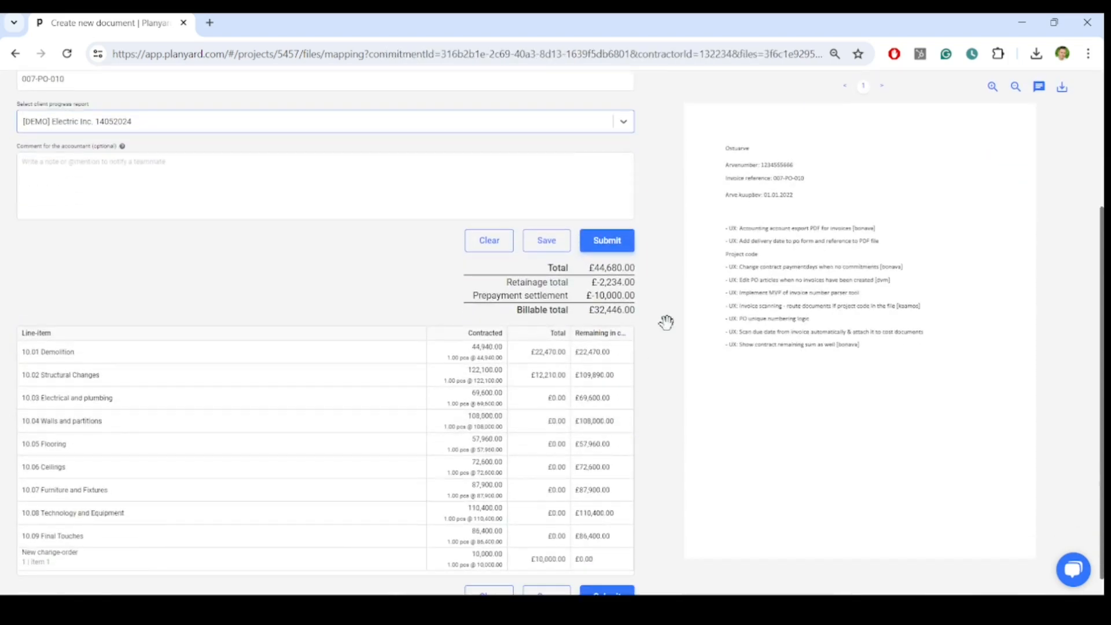
click(595, 241)
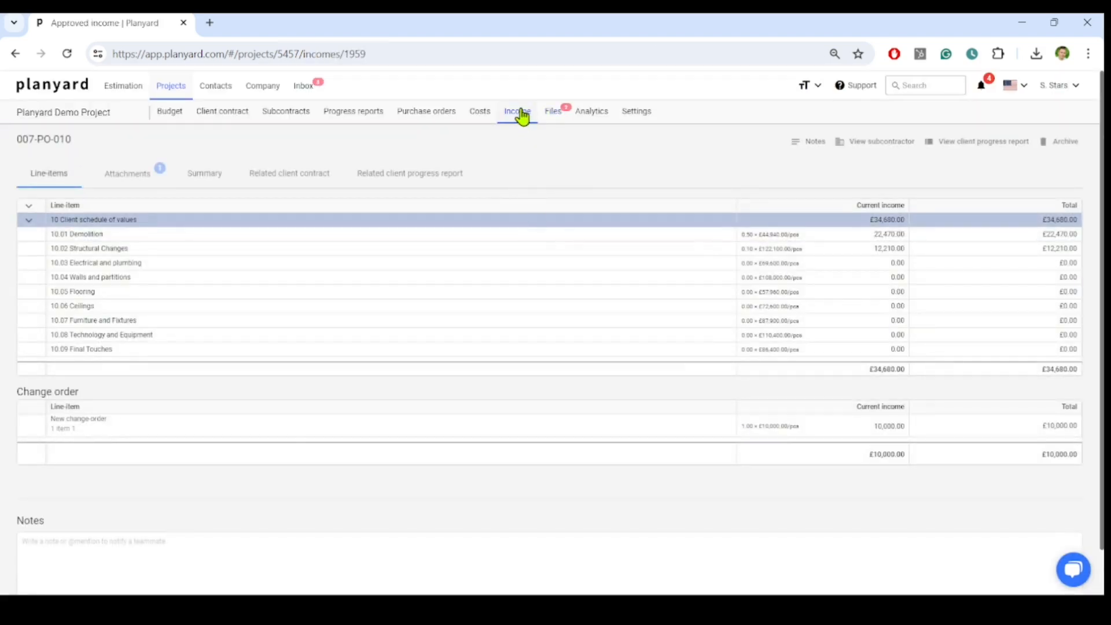
Review the approved incomes, the Planyard Demo Project's budget and income figures in the projects overview, and the warranty period projects
click(520, 113)
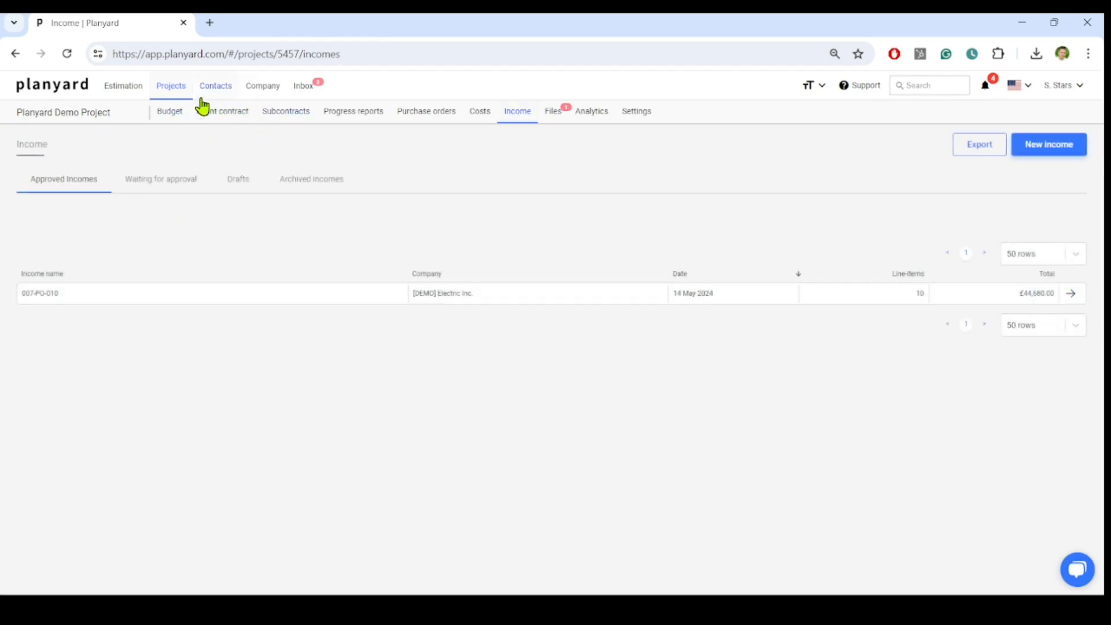
click(173, 88)
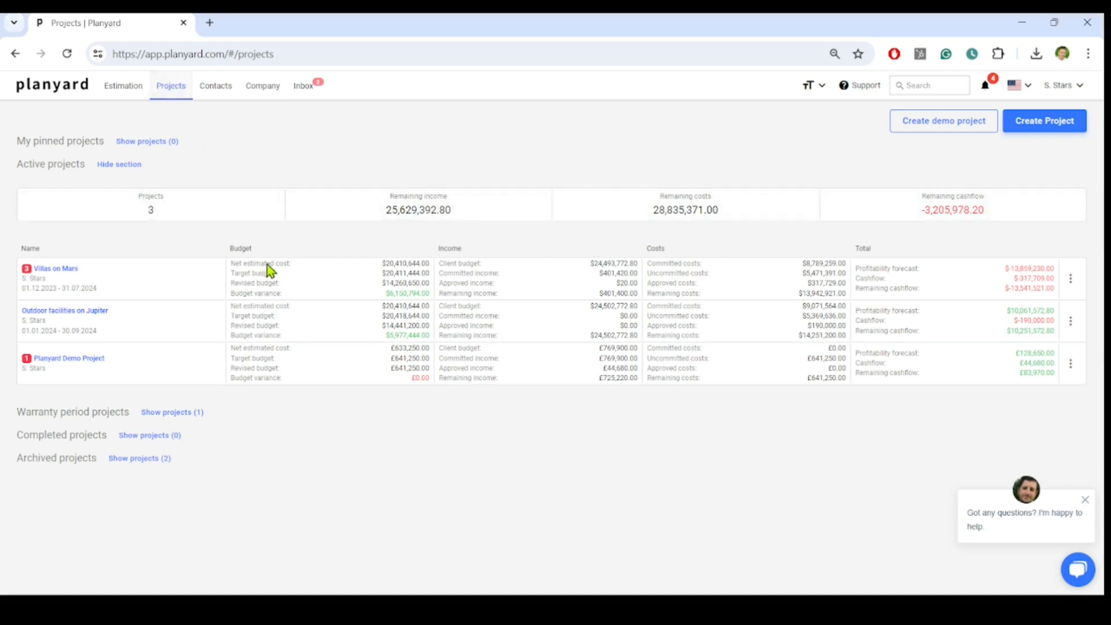
drag(391, 348, 487, 355)
click(526, 355)
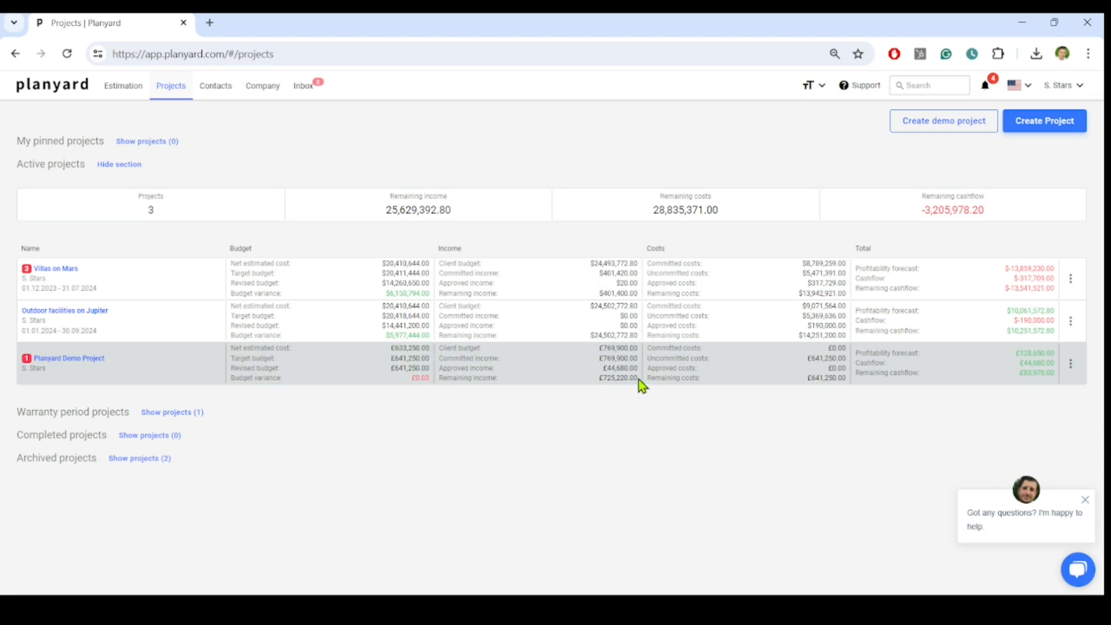
click(602, 387)
click(197, 416)
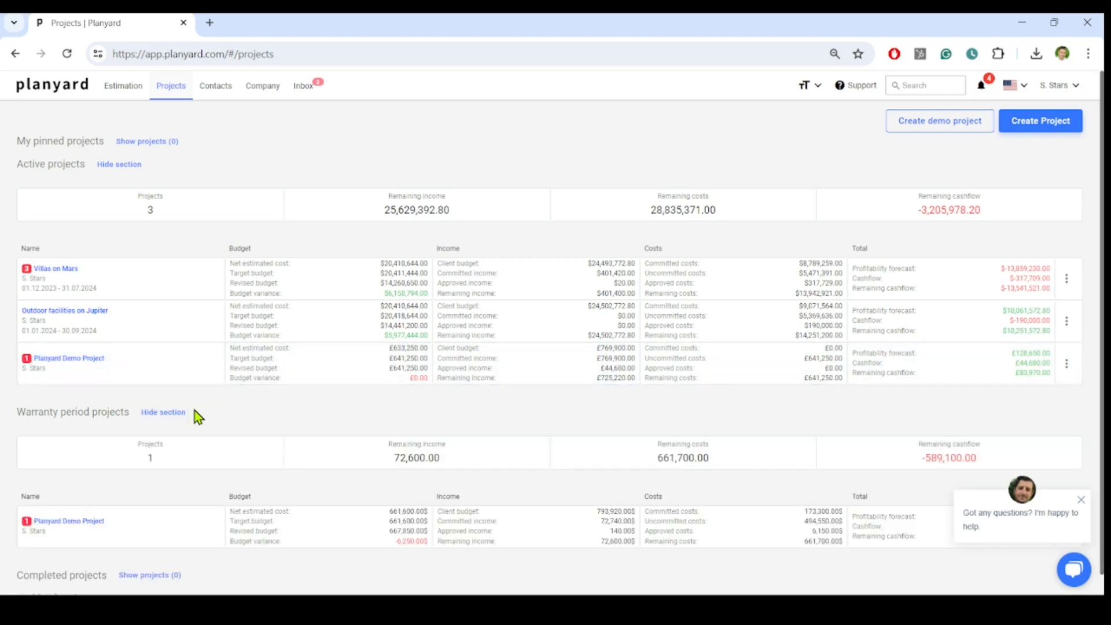
click(171, 414)
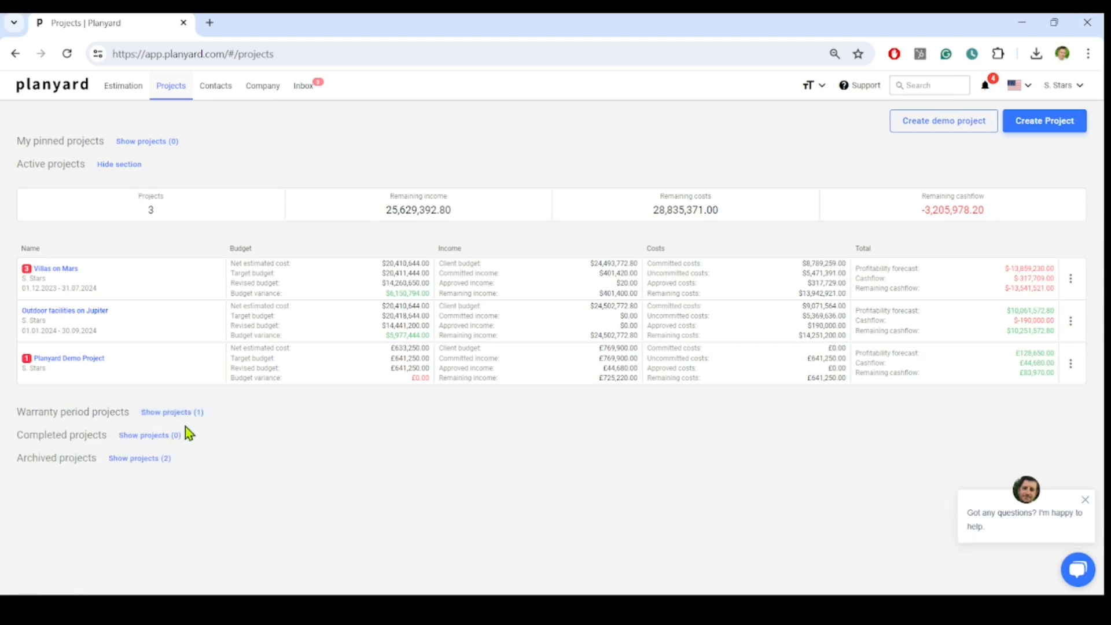
Open Demo project contract in Planyard Demo Project and review its change order, retainage and prepayment tables
click(68, 359)
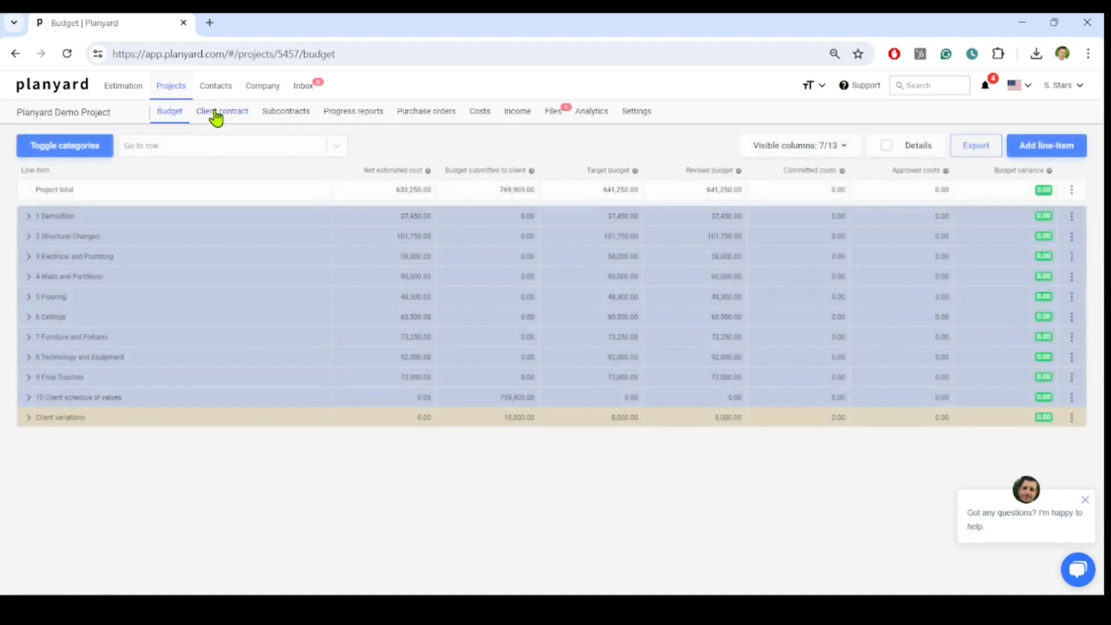
click(216, 117)
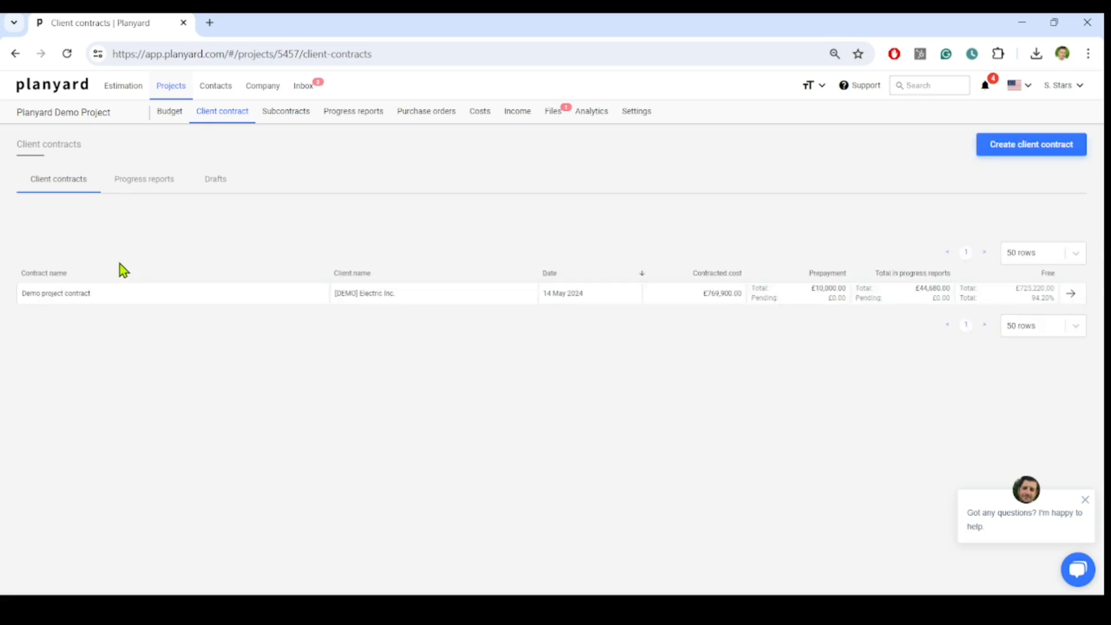
click(89, 296)
scroll(619, 382, down, 2)
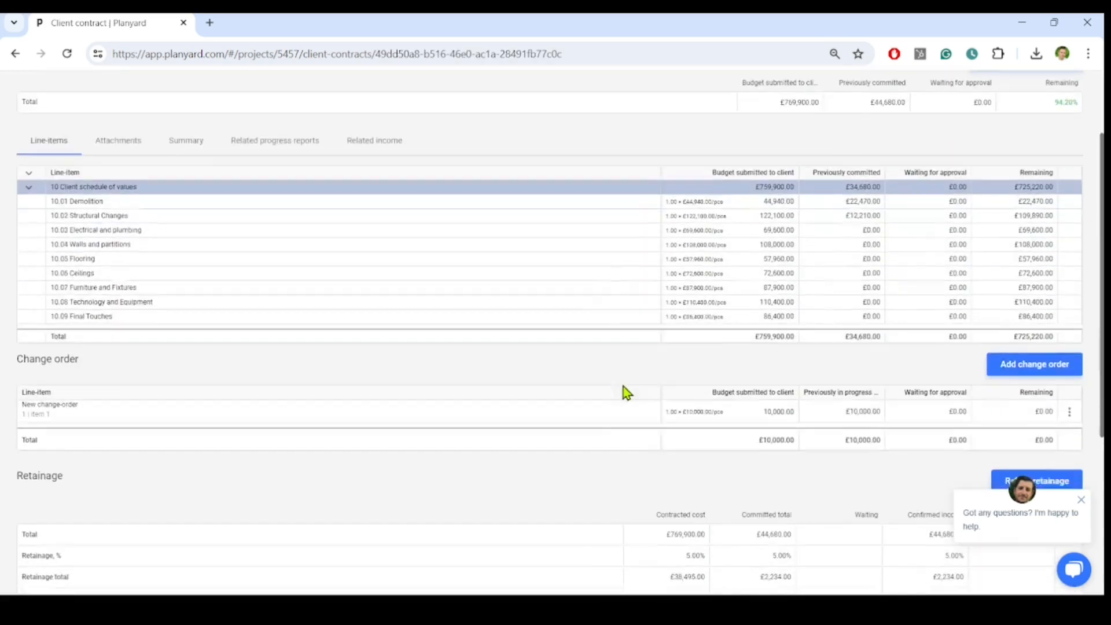
scroll(623, 387, down, 1)
scroll(578, 303, down, 3)
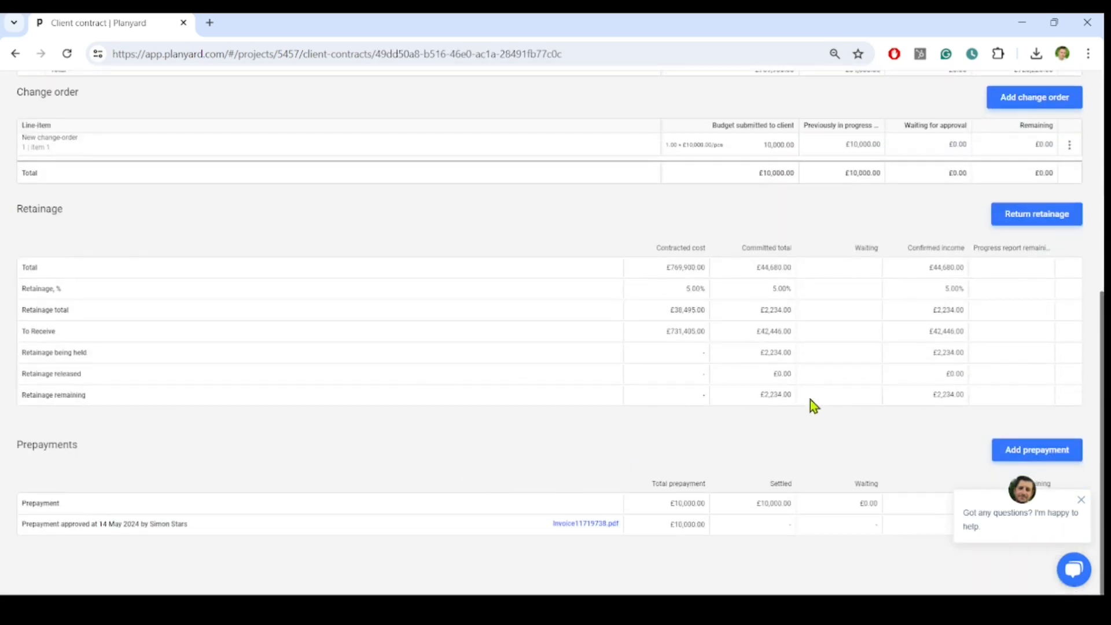